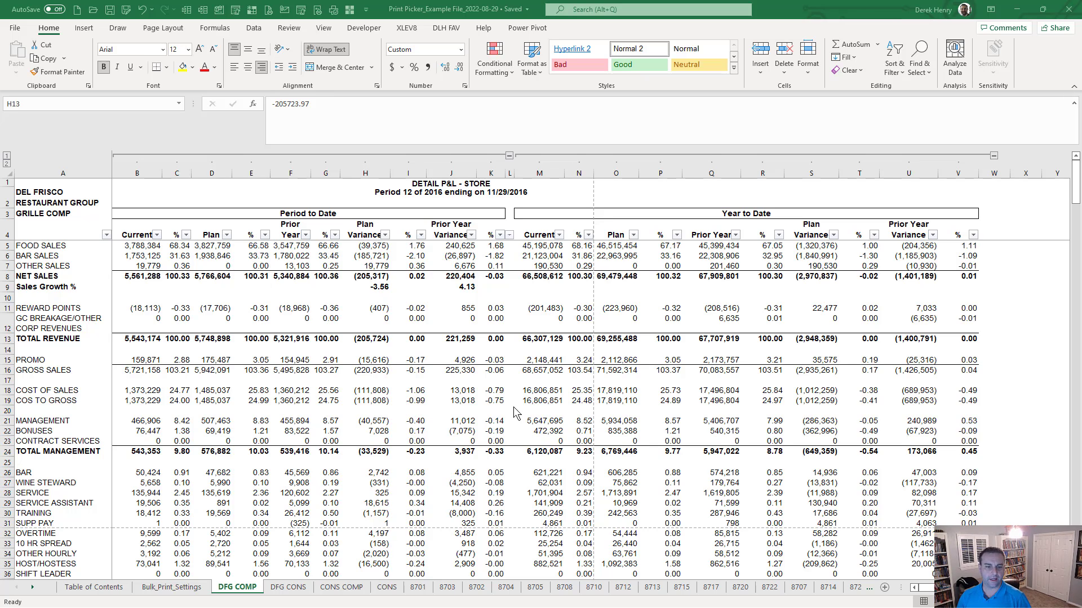
Step: Open the print preview of the DFG COMP sheet from the print action picker, check its pages and close it
left_click(494, 398)
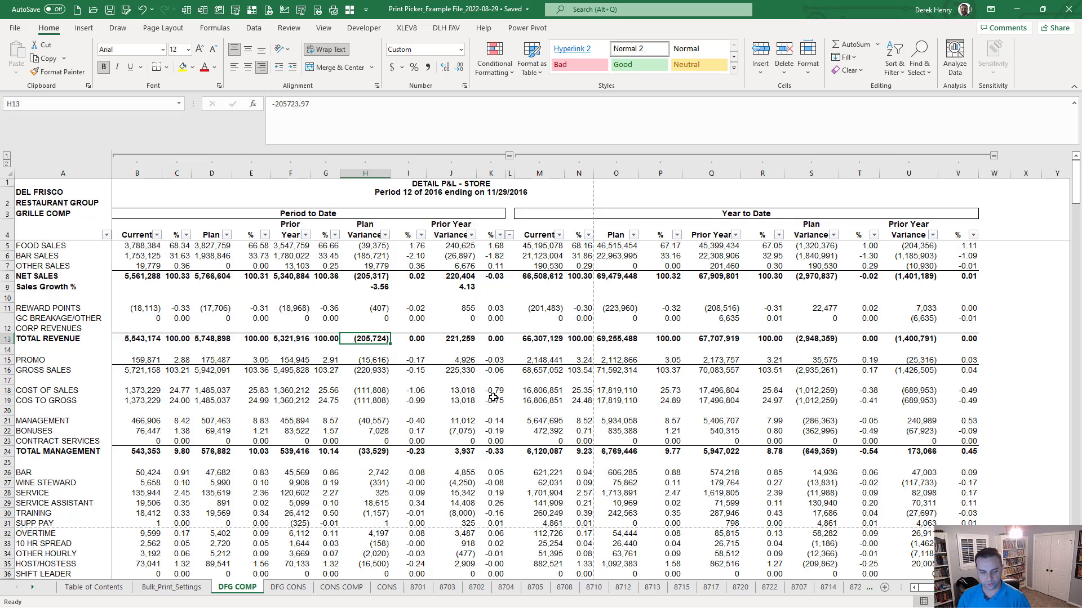
key("ctrl+shift+p")
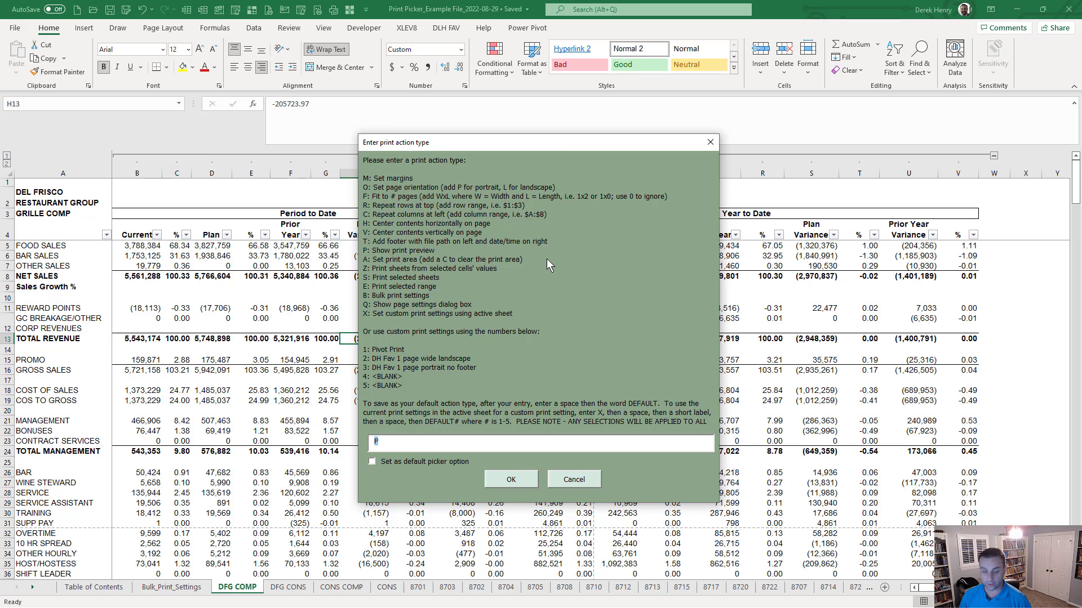
key("Return")
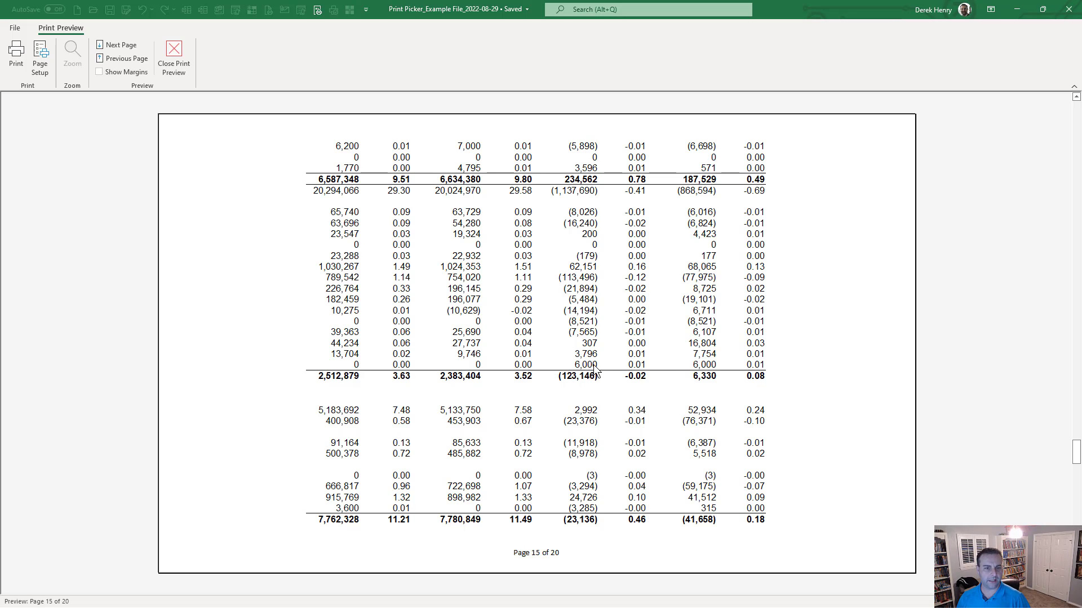
key("Escape")
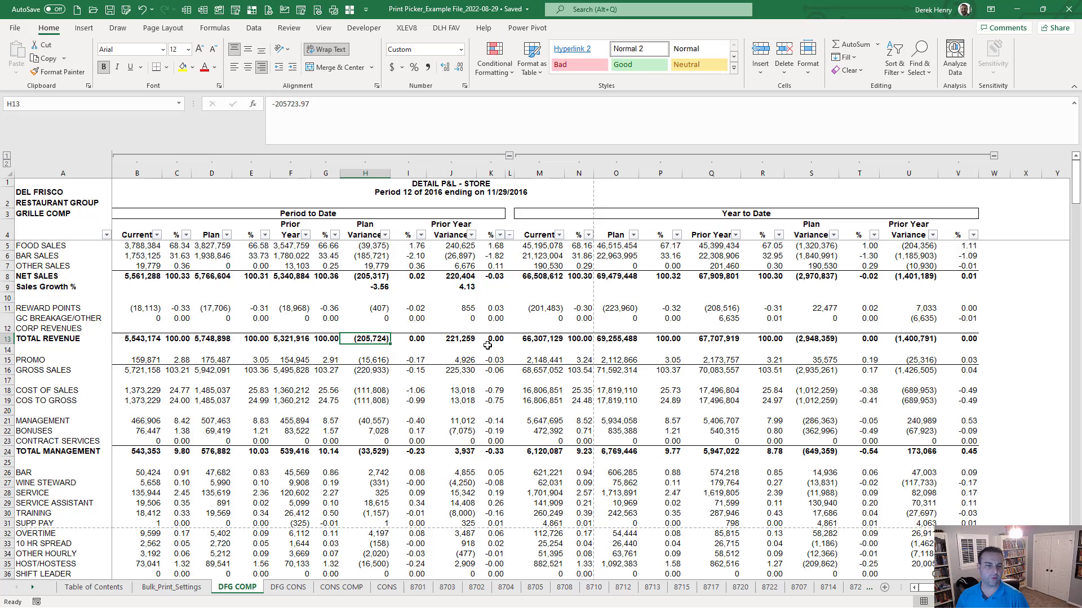
Step: Apply the prefilled quick margin code to the DFG COMP sheet using print action M, and reopen the print action picker
key("ctrl+shift+p")
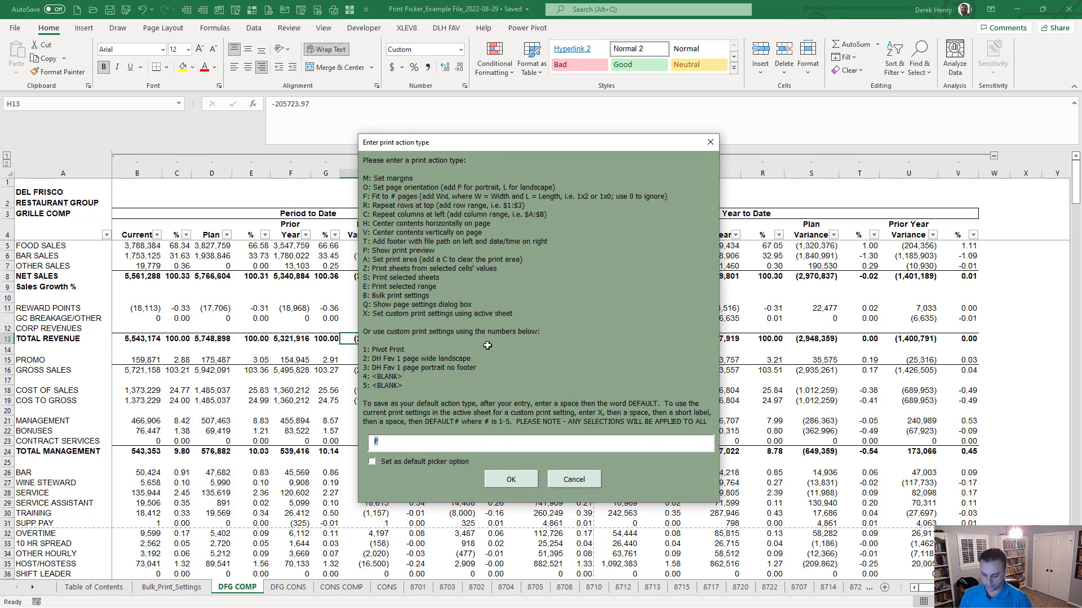
type("m")
key("Return")
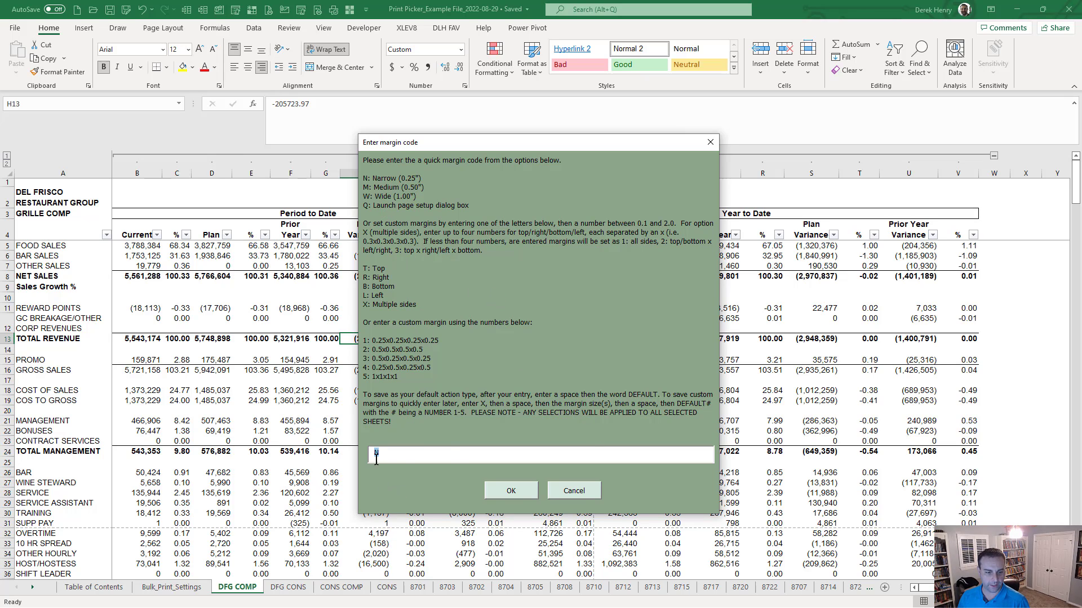
left_click(512, 491)
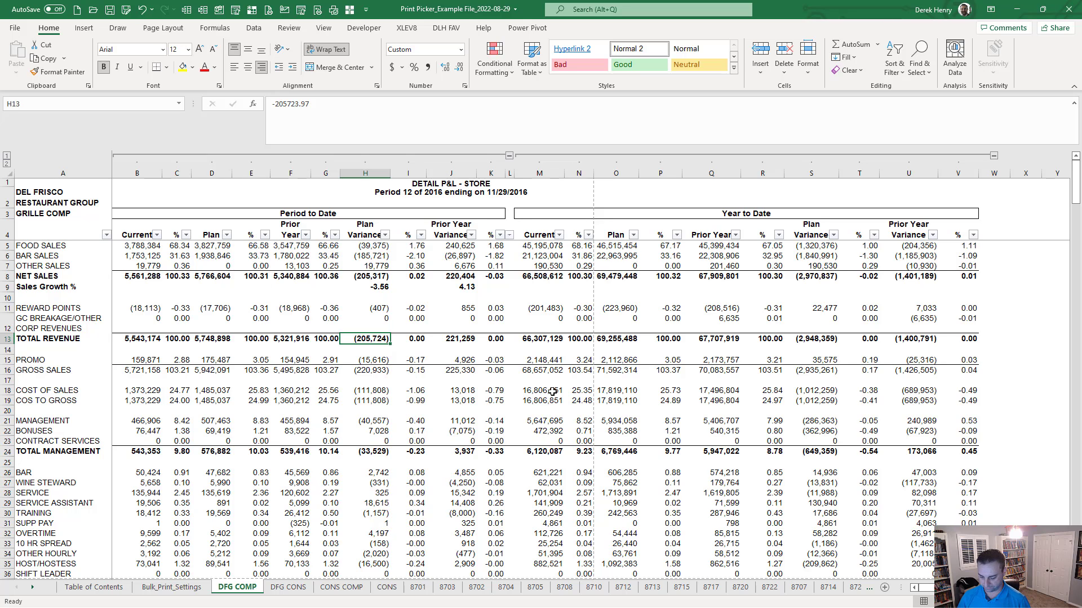
key("ctrl+shift+p")
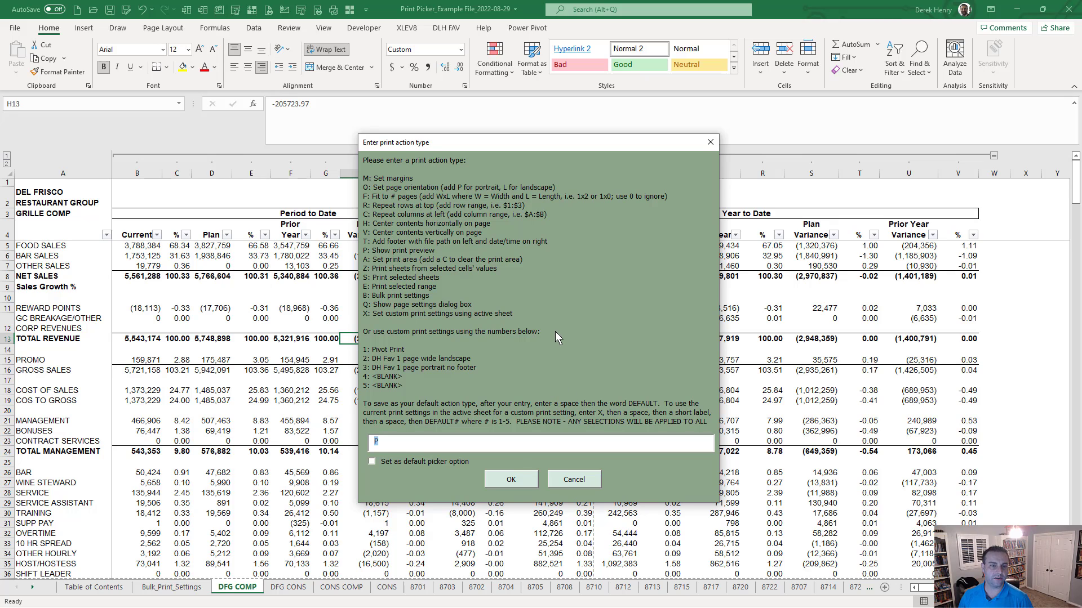
type("OP")
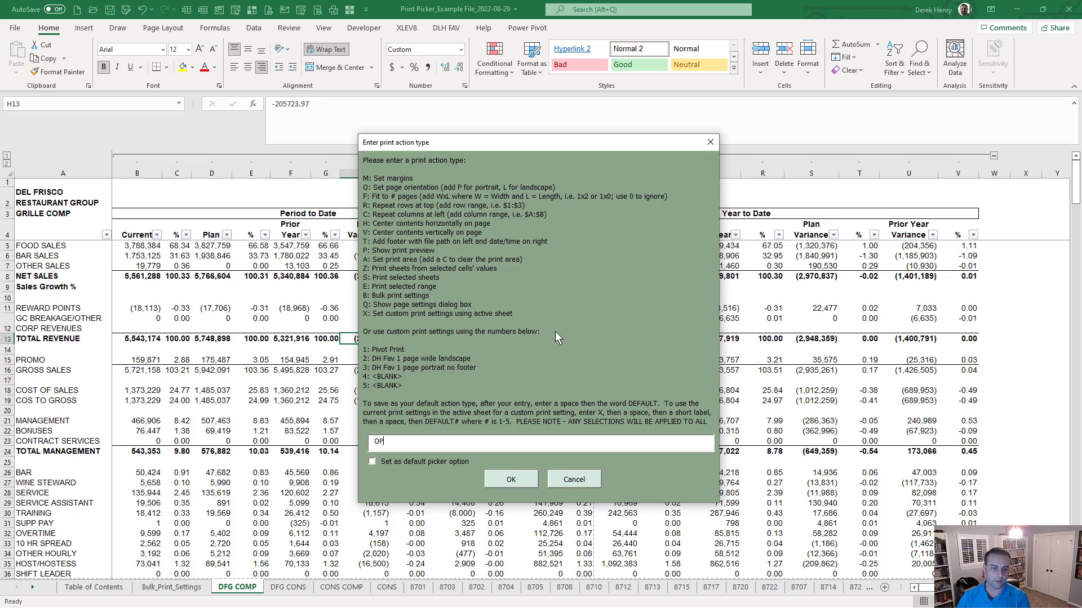
type("L")
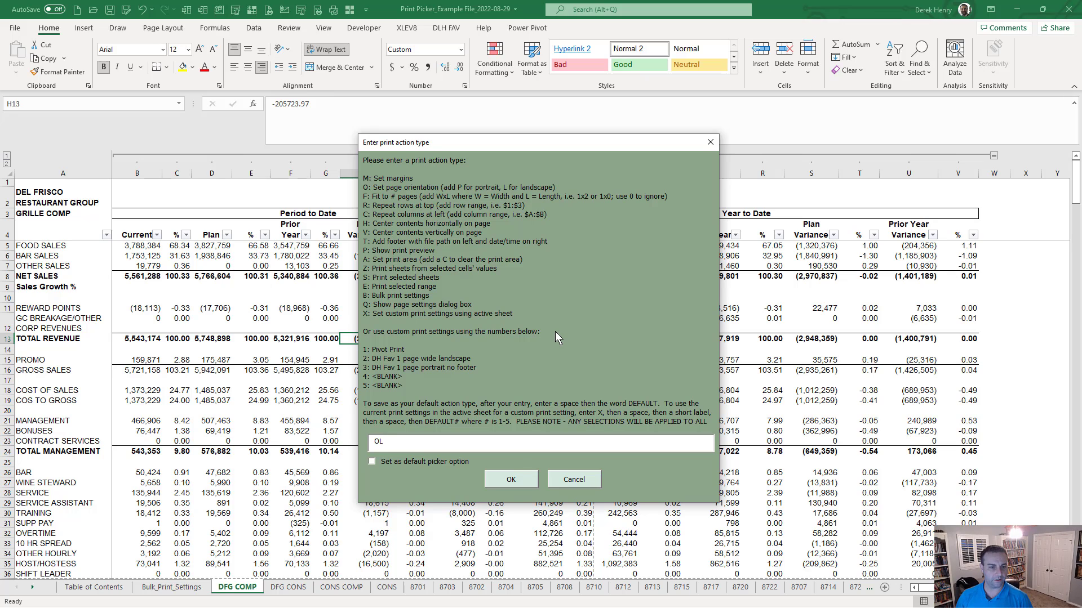
key("BackSpace")
key("BackSpace")
Step: Fit the DFG COMP printout to one page wide with the page length ignored, using print action F1x0
type("F")
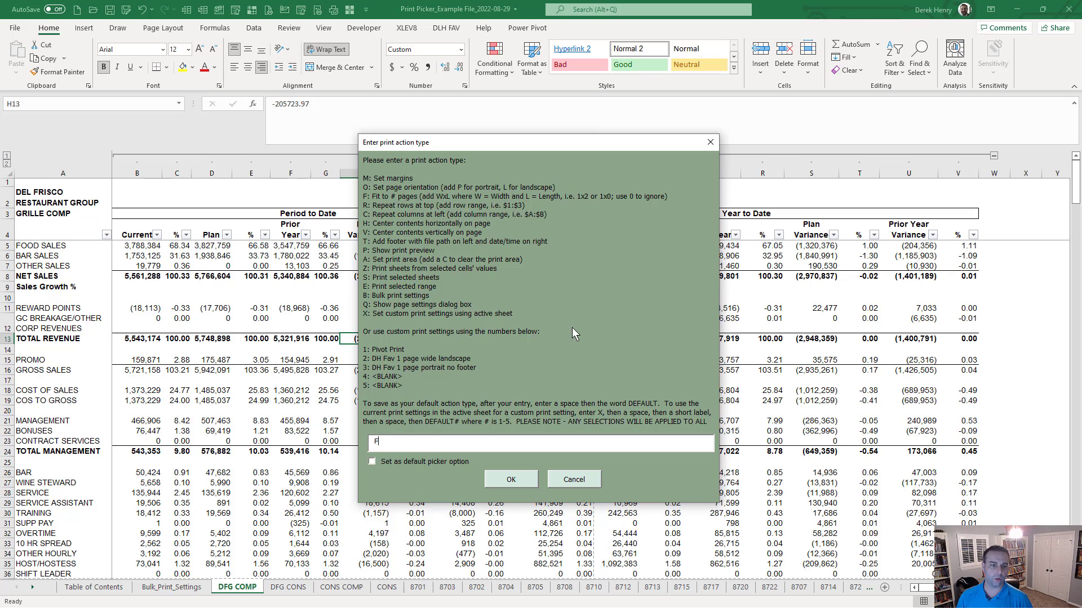
type("1")
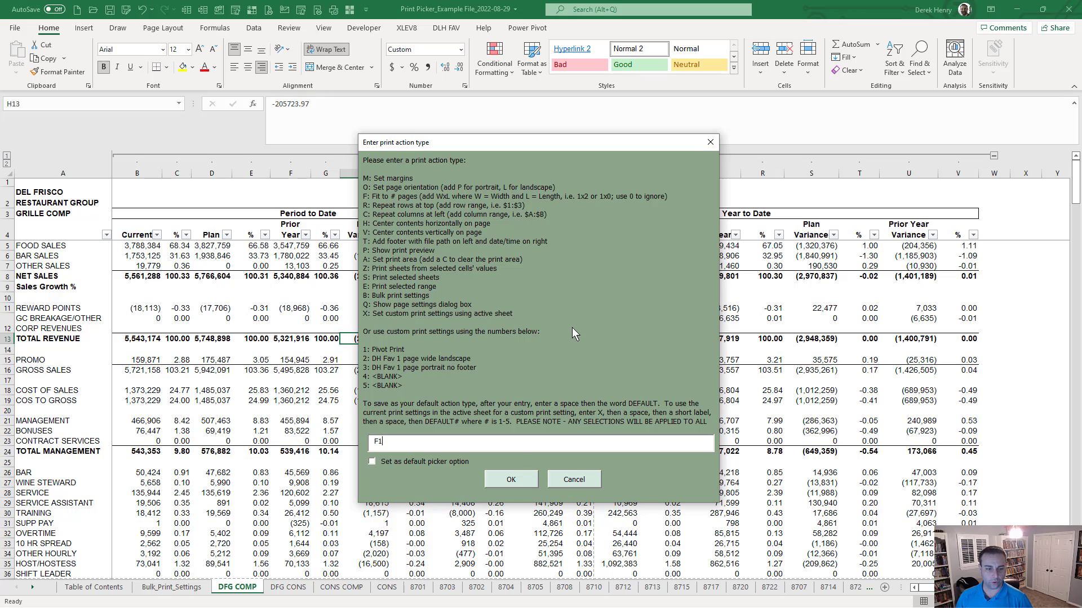
type("x10")
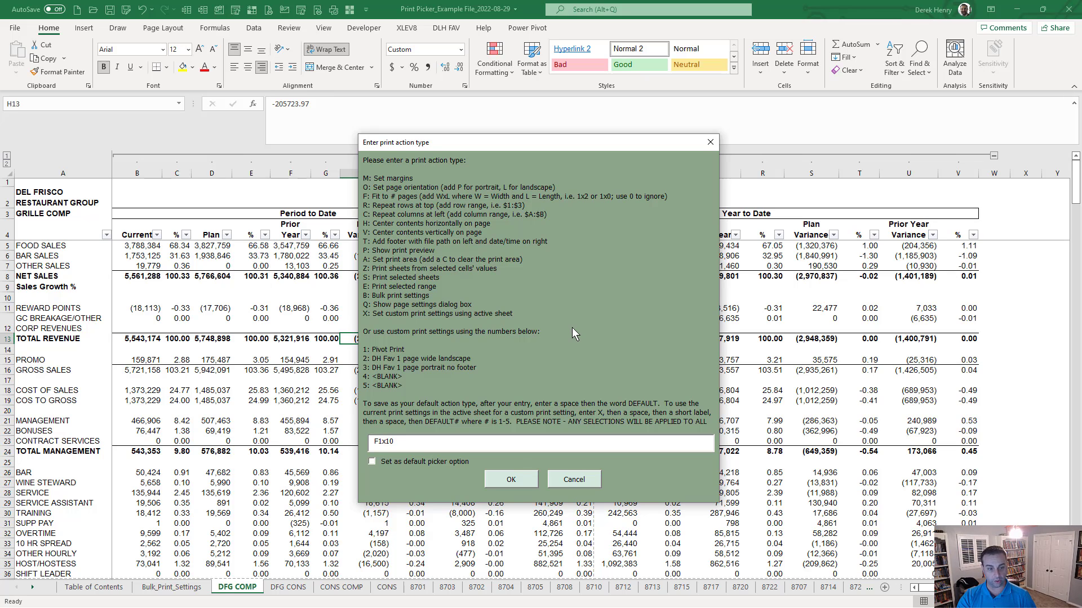
key("BackSpace")
key("BackSpace")
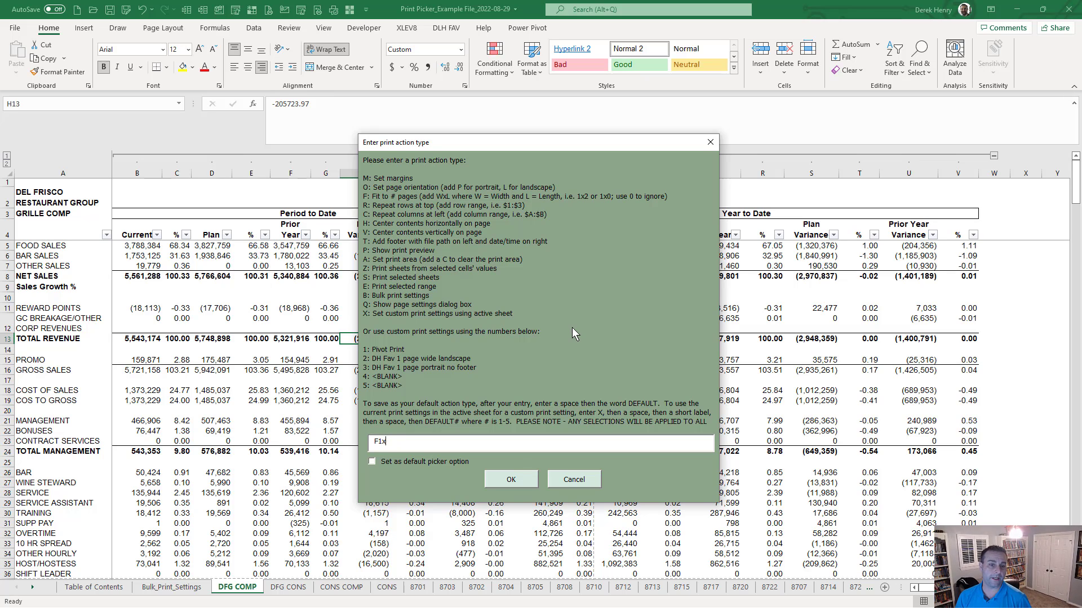
type("0")
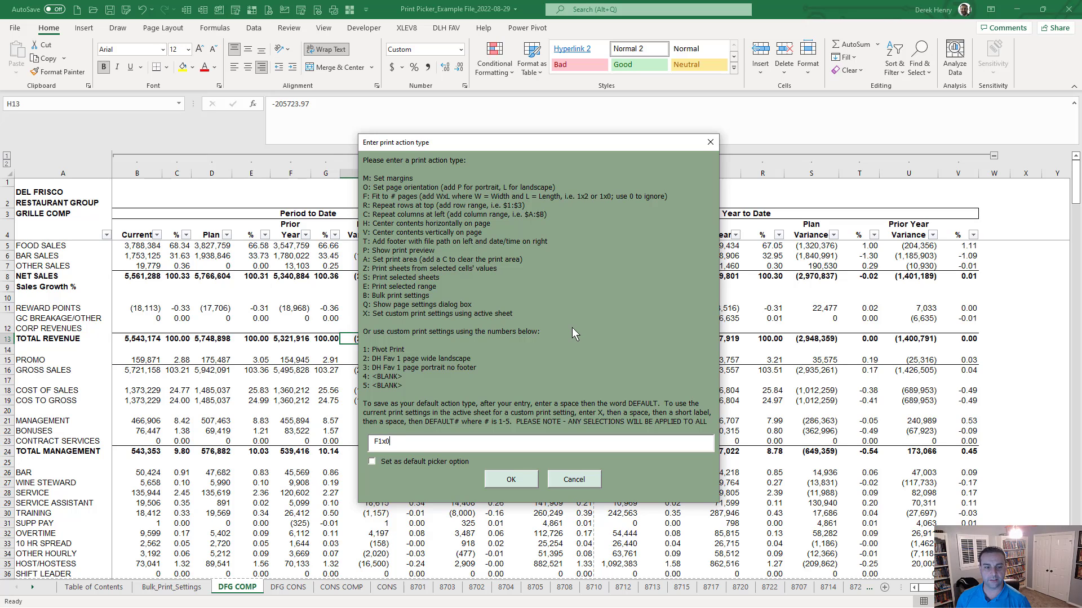
key("Return")
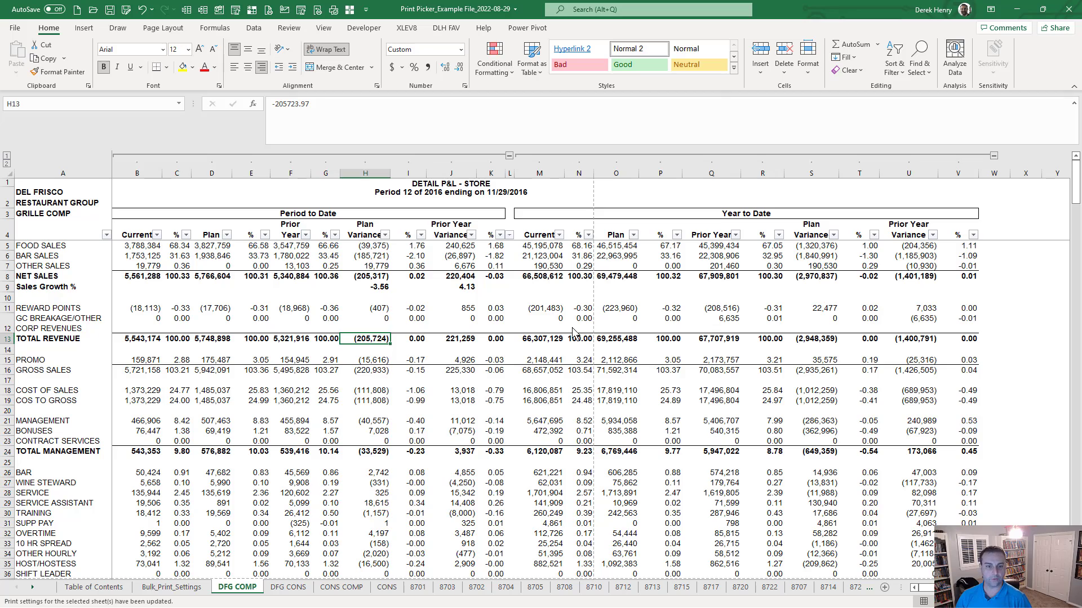
Step: Preview the DFG COMP printout with print action P and look through its pages for the one-page-wide layout
key("ctrl+shift+p")
type("p")
key("Return")
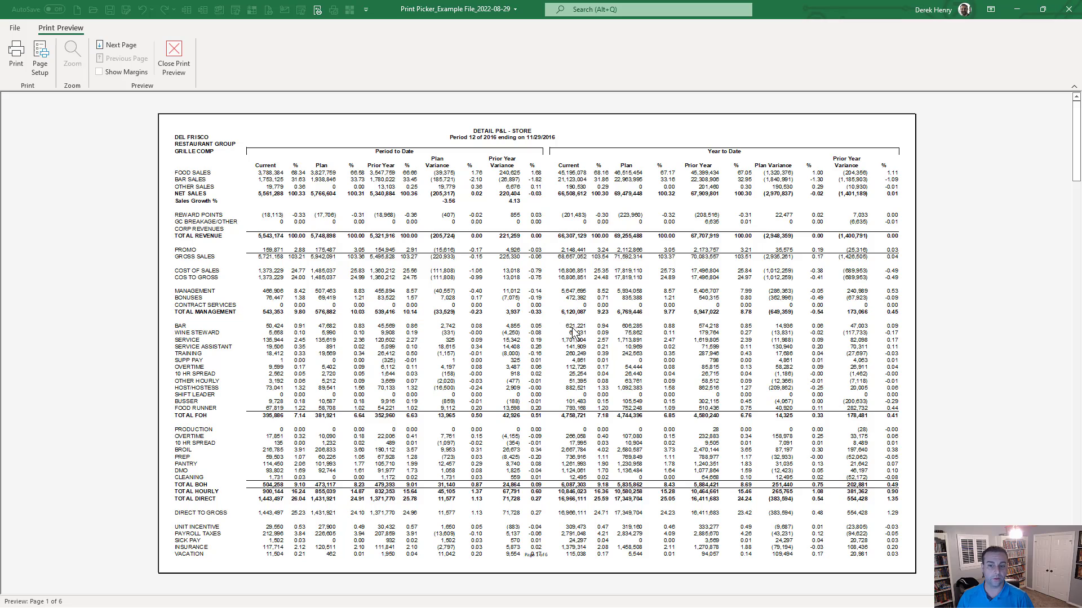
key("Escape")
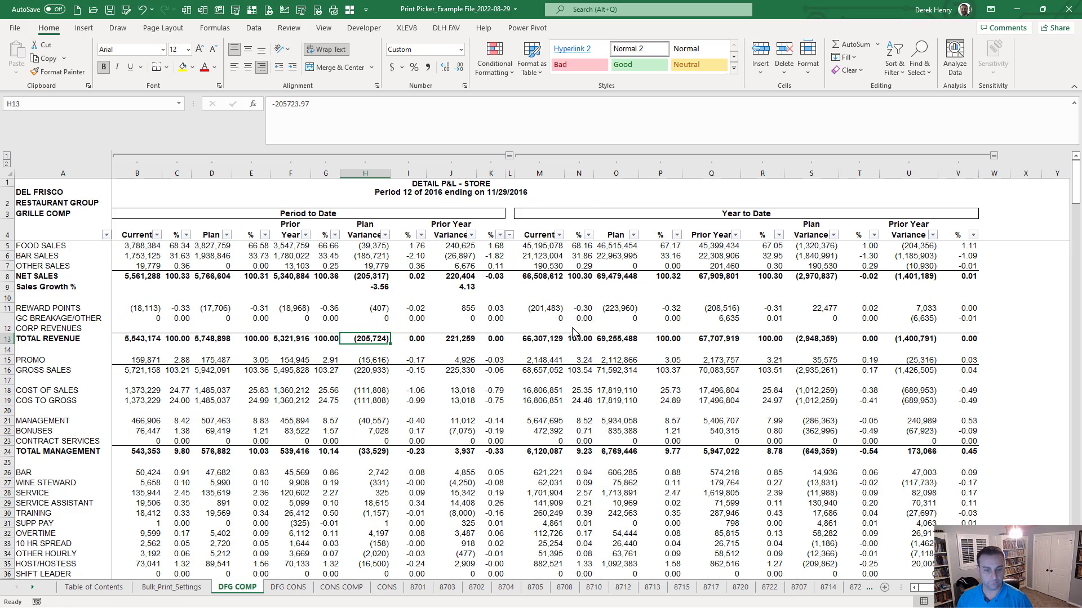
key("ctrl+shift+p")
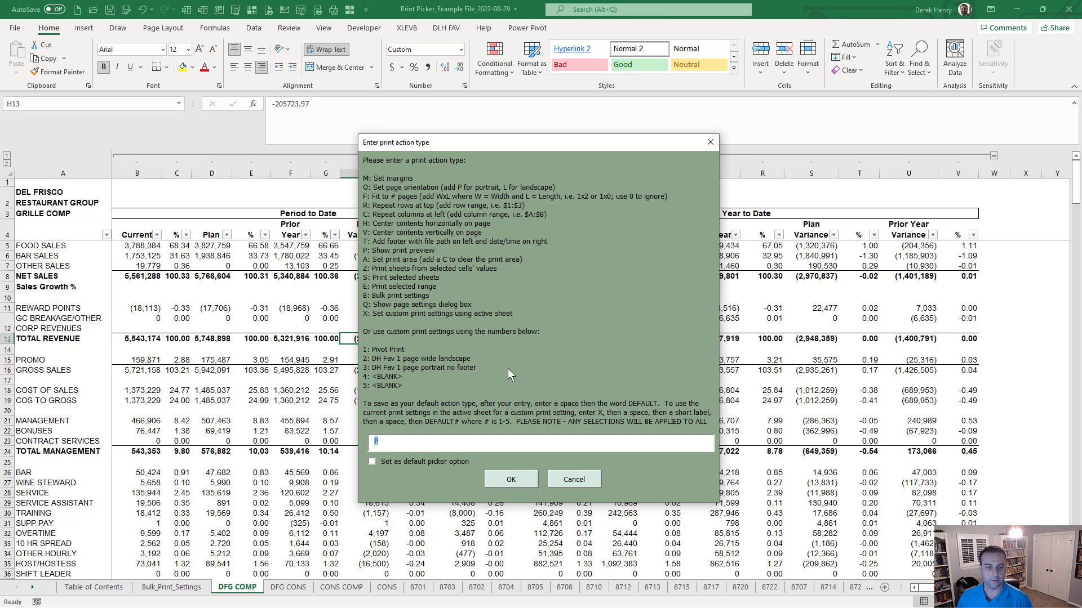
key("Return")
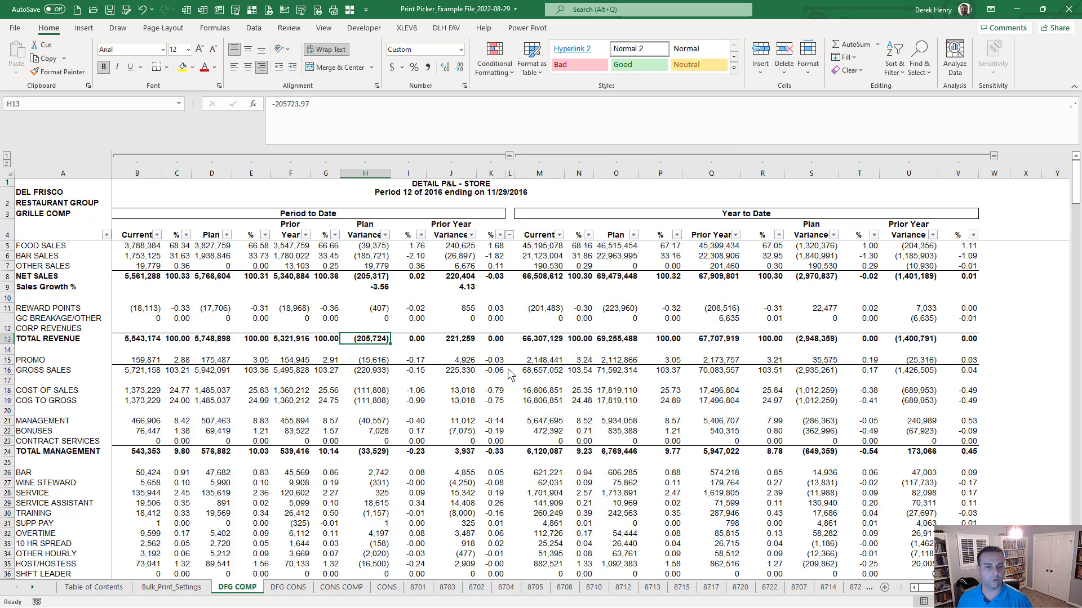
scroll(508, 372, "down", 6)
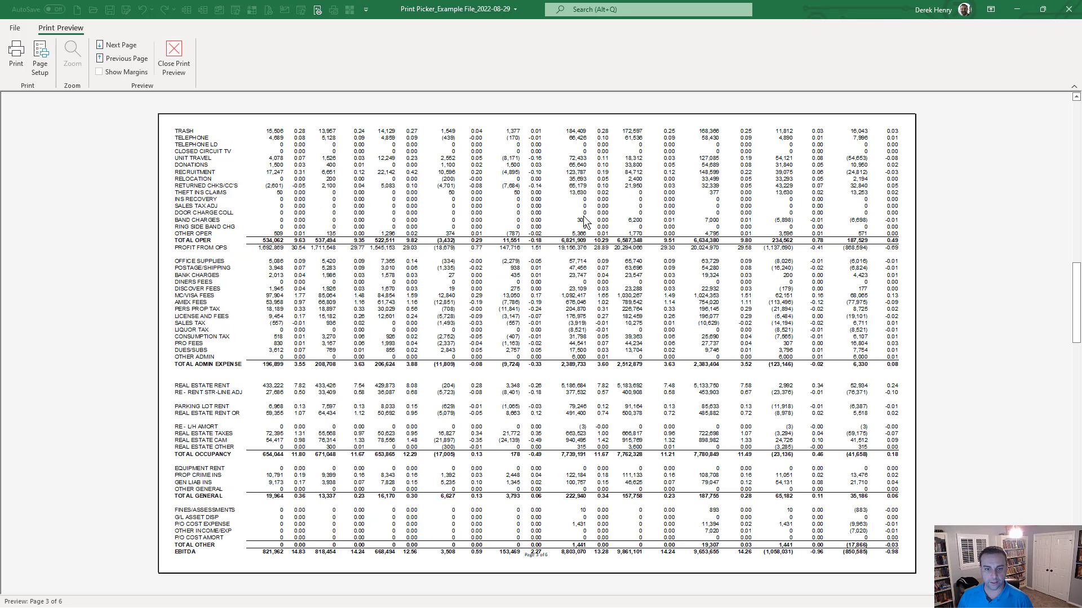
key("Escape")
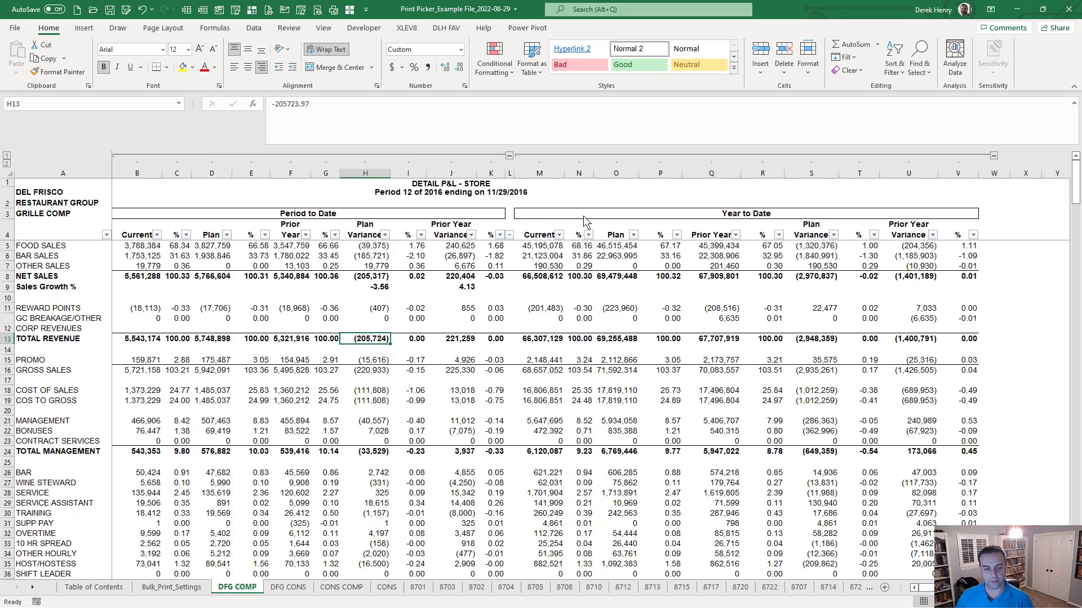
Step: Repeat rows 3 to 4 at the top of every printed page using print action R$3:$4
key("ctrl+shift+p")
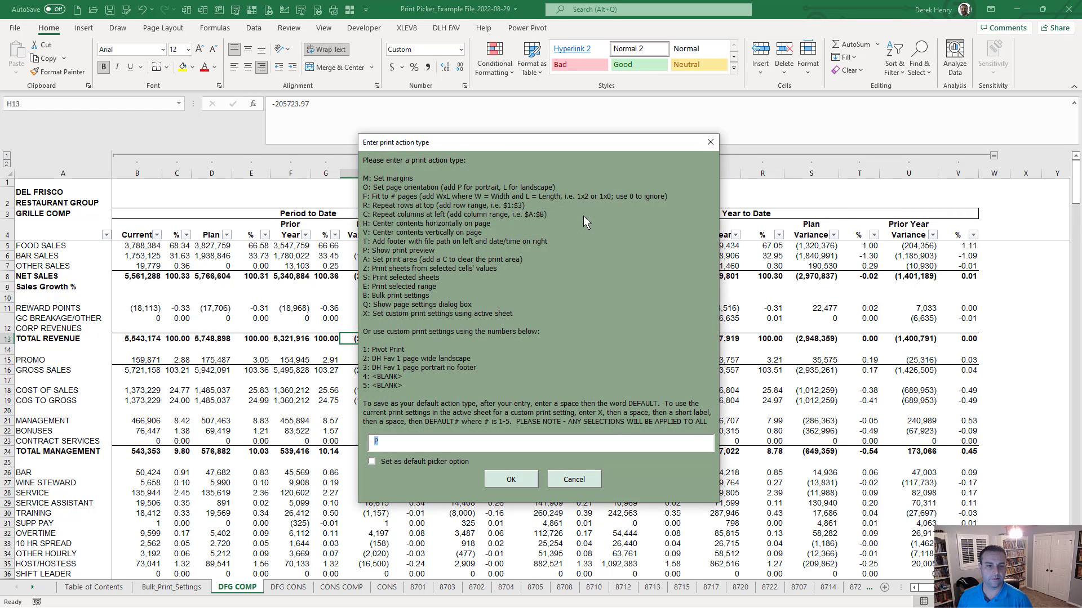
type("R")
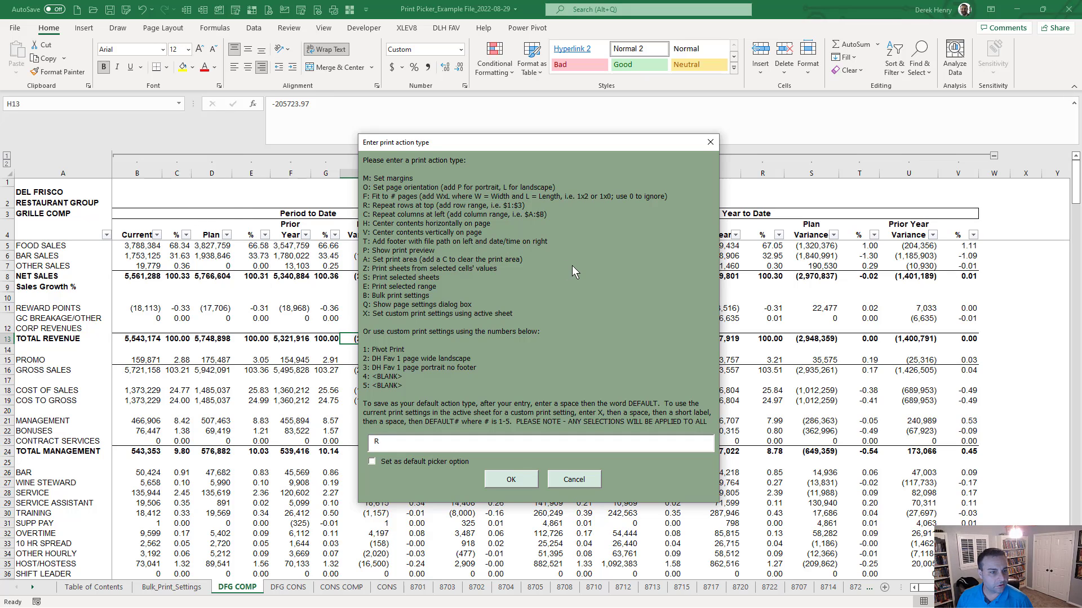
type("$")
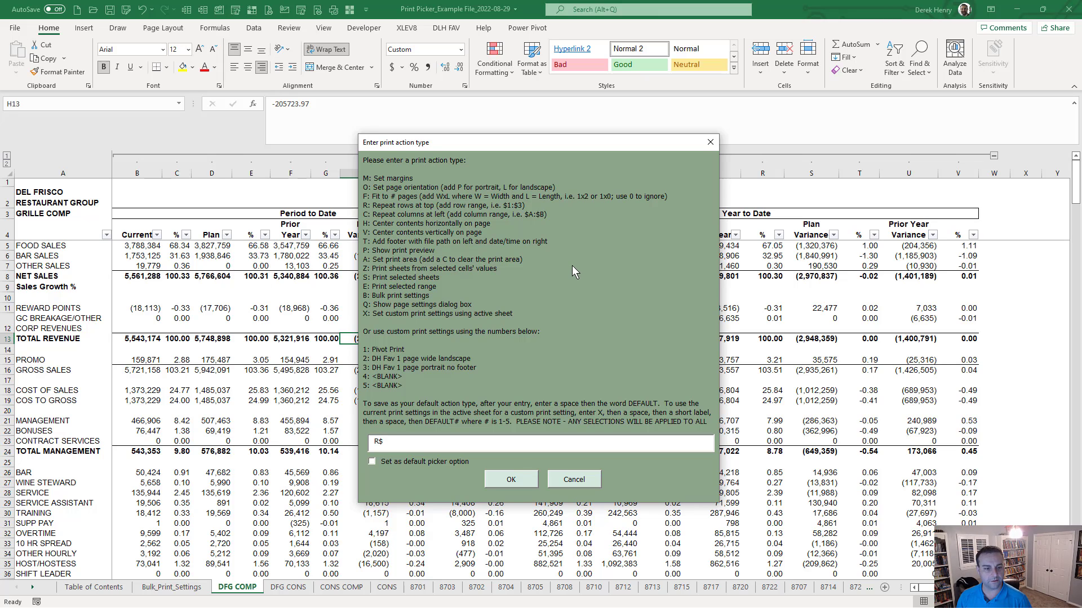
type("3:$")
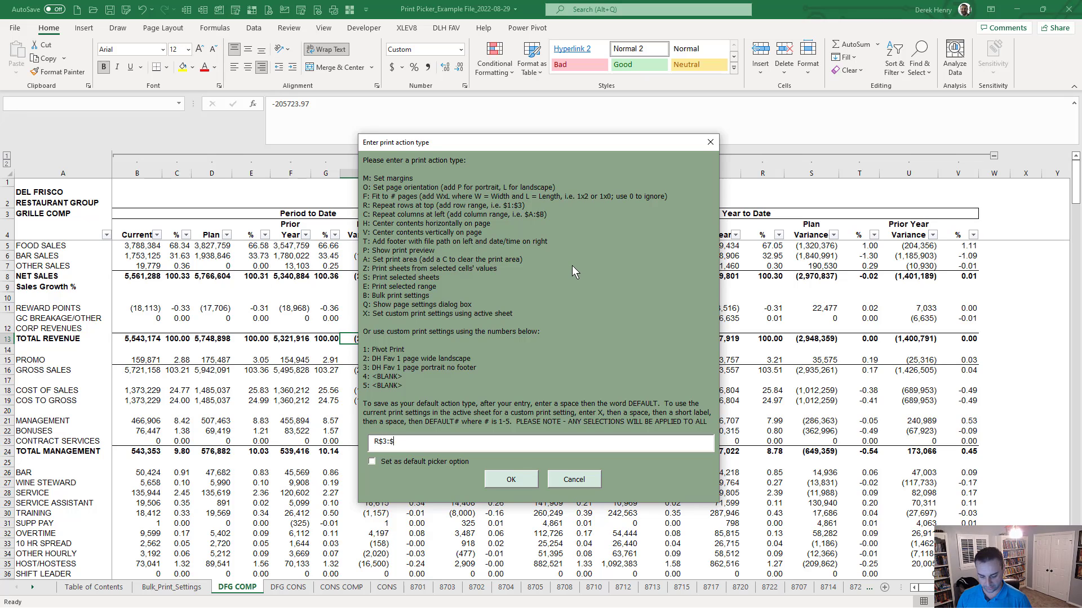
type("4")
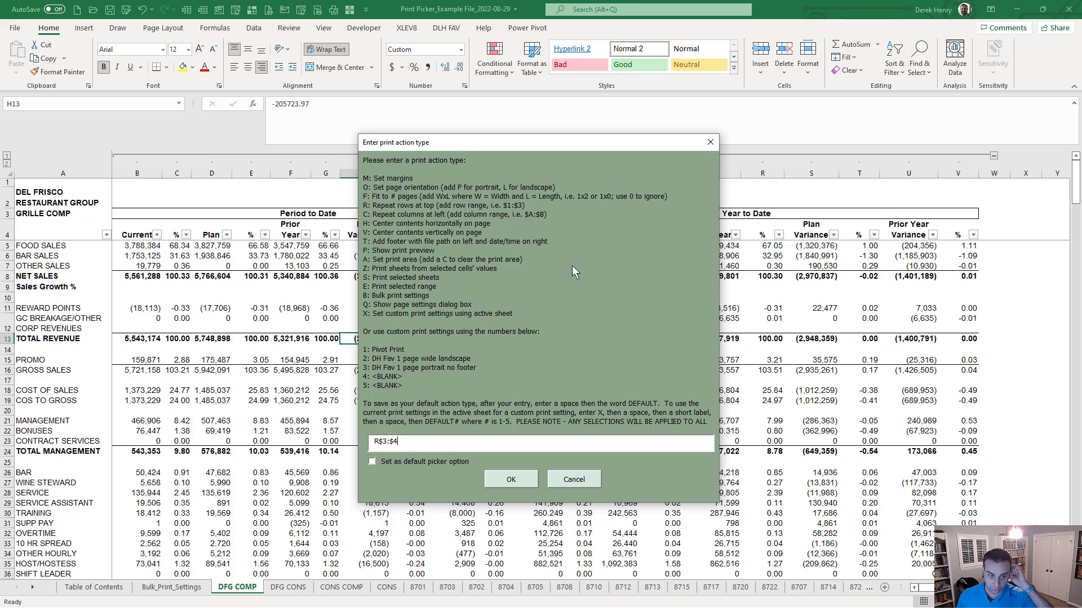
left_click(521, 480)
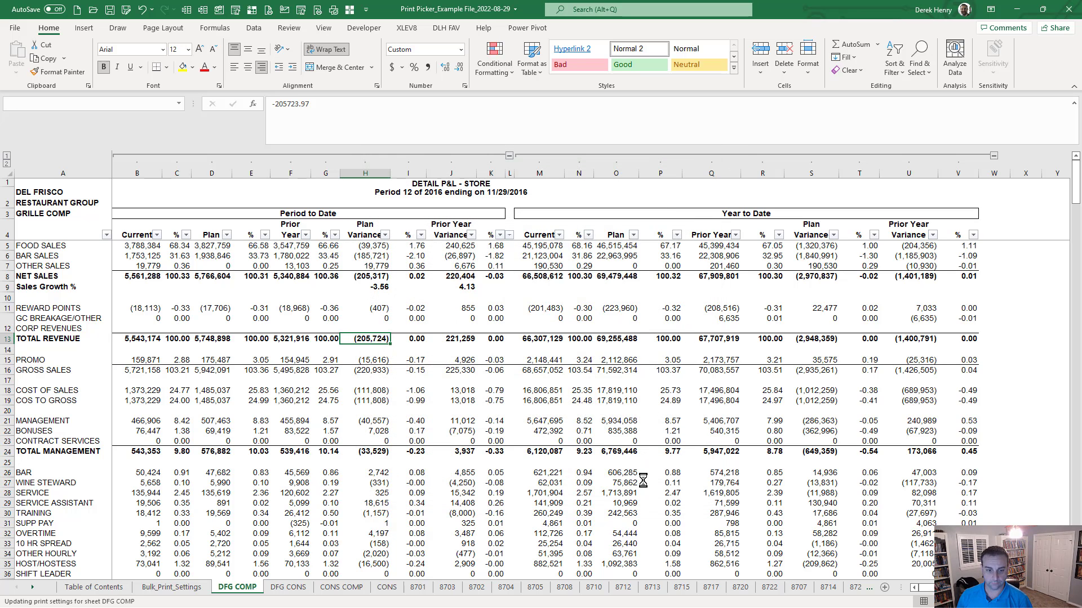
Step: Preview the printout to check the repeated header rows on the following pages
key("ctrl+shift+p")
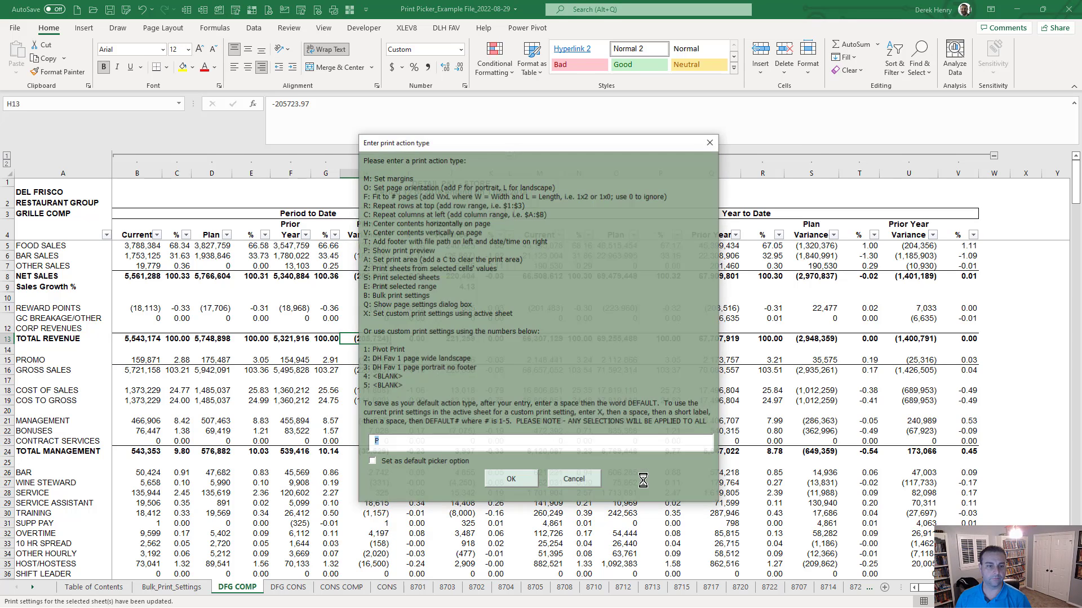
type("p")
key("Return")
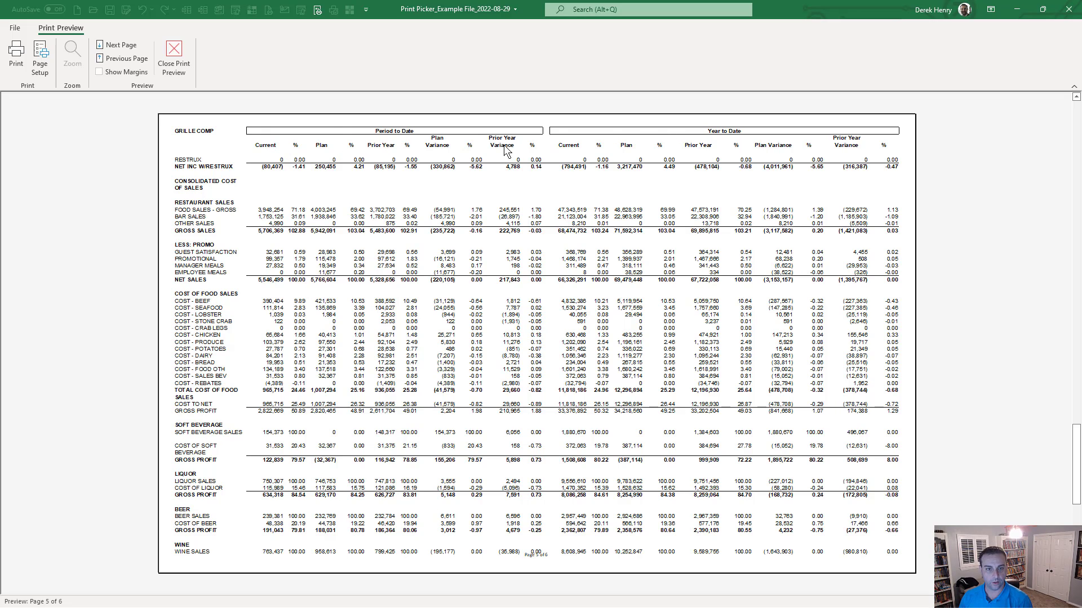
key("Escape")
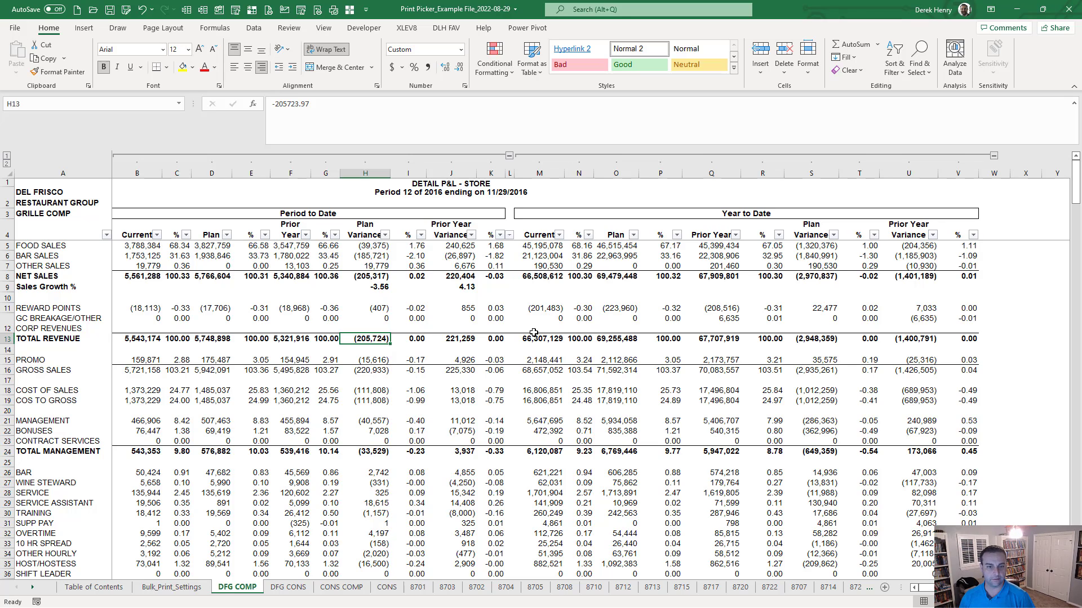
Step: Look through the DFG COMP rows, preview the printout's first page again and close the preview
scroll(533, 333, "down", 15)
scroll(533, 333, "up", 9)
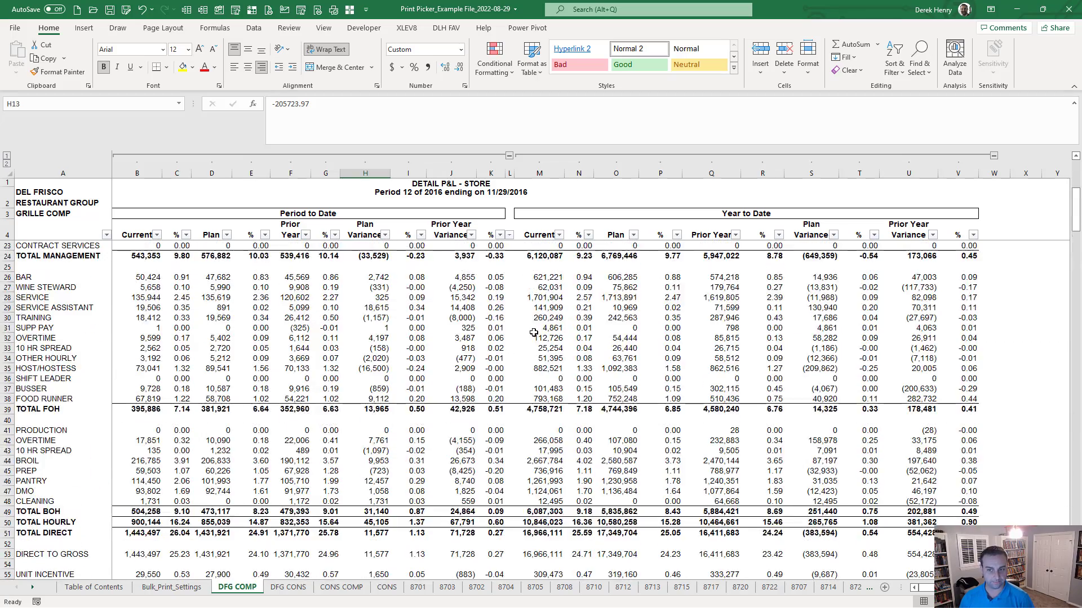
scroll(533, 333, "up", 6)
key("ctrl+shift+p")
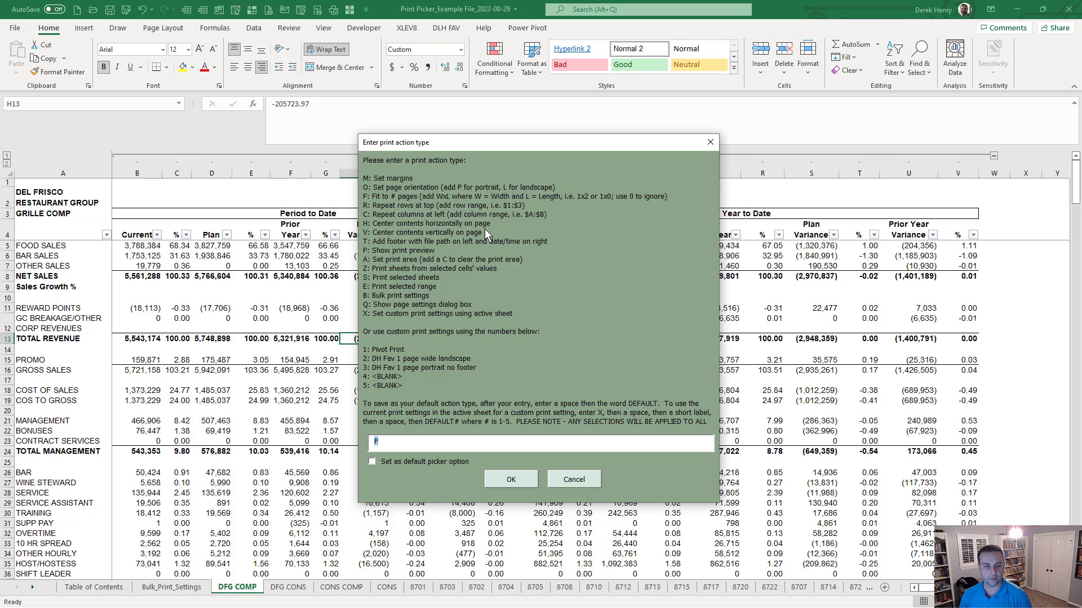
key("Return")
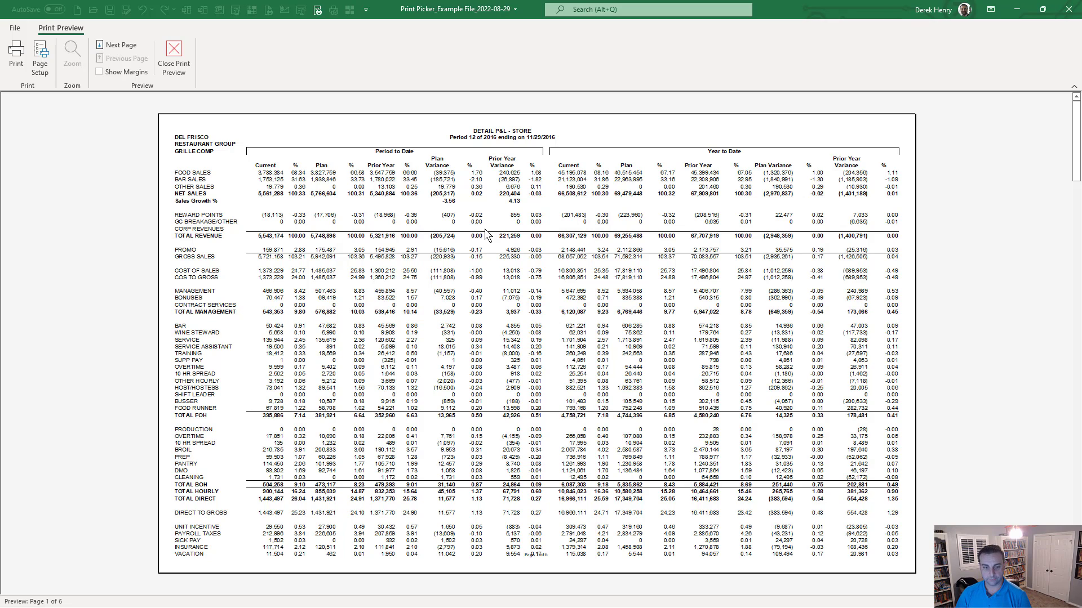
key("Escape")
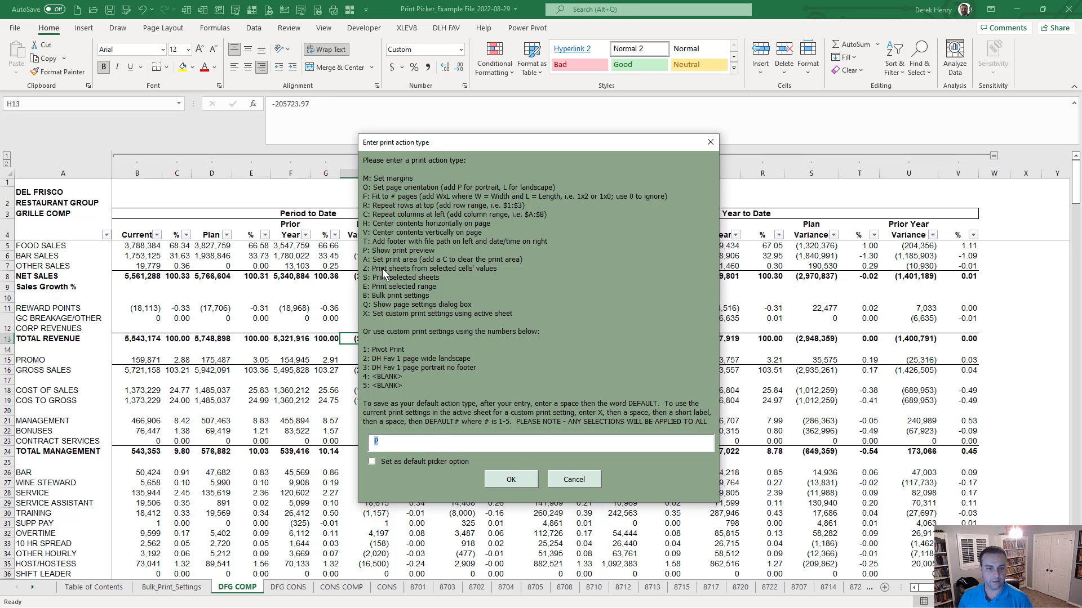
Step: Select the sheet names 8701 through 8715 in A10:A19 of the Table of Contents and review the print actions available for them
key("Return")
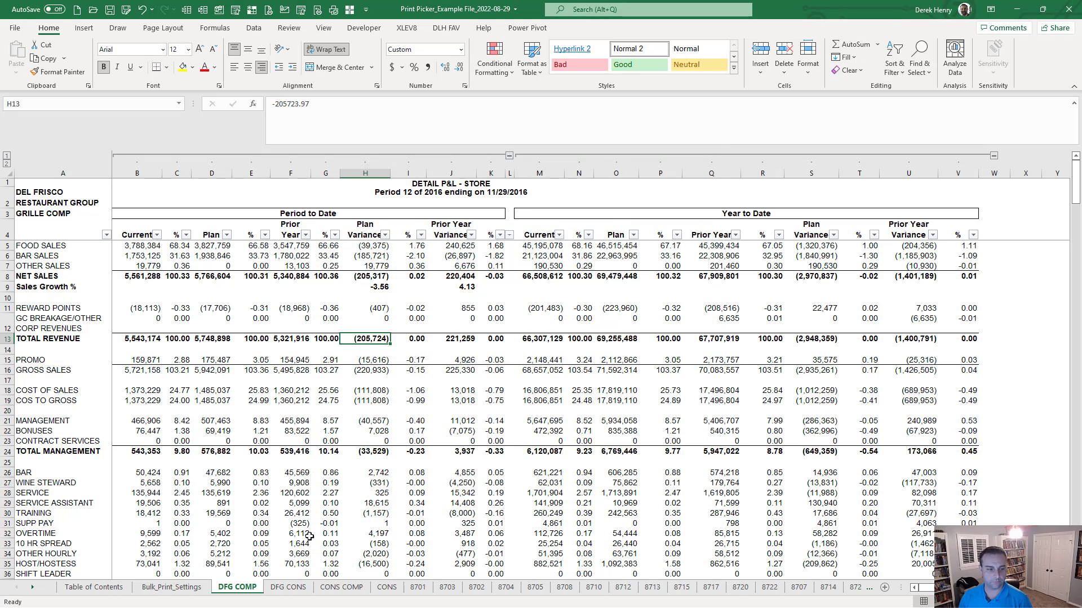
left_click(103, 588)
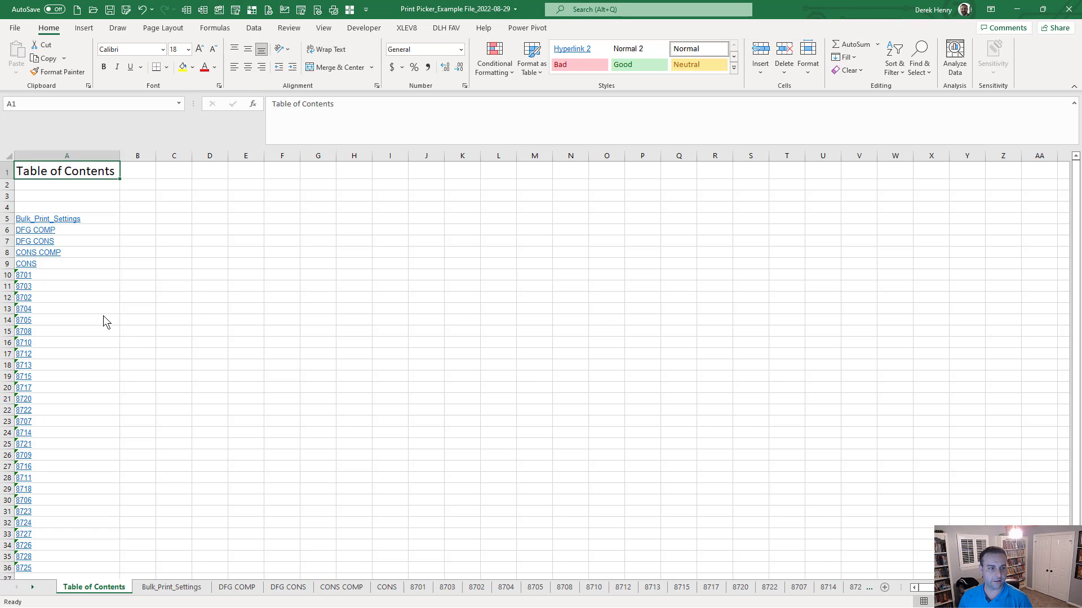
left_click(174, 279)
key("Down")
key("Down")
key("Left")
key("Left")
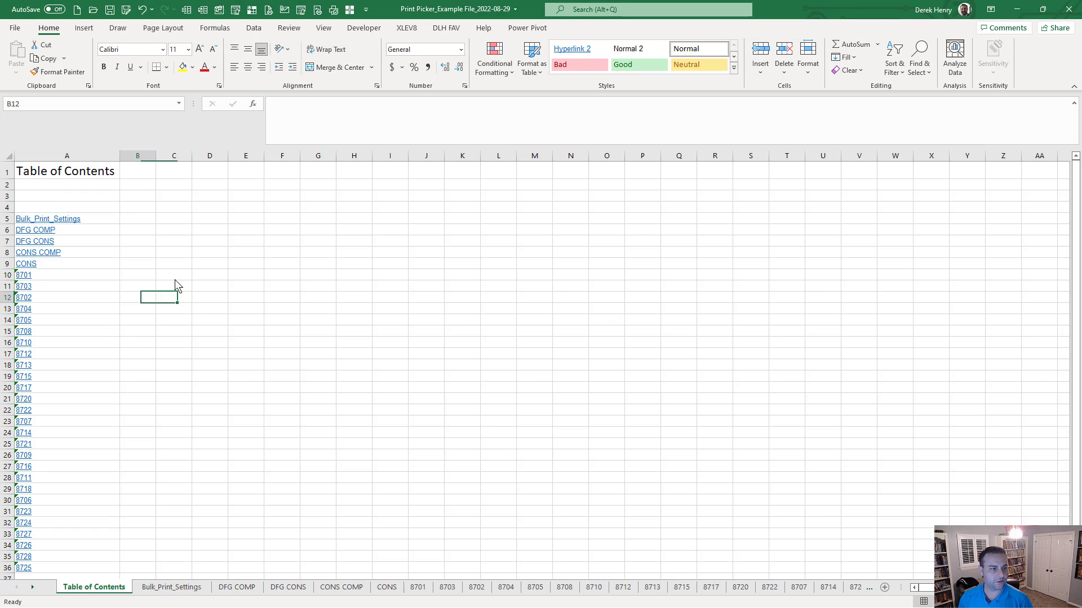
key("Up")
key("Up")
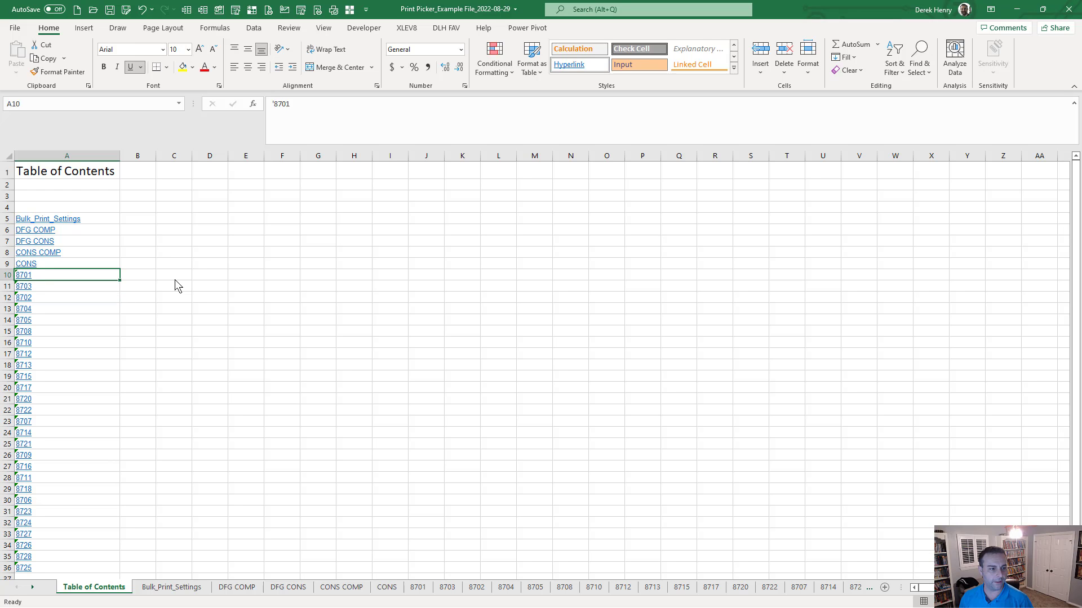
key("shift+Down")
key("shift+Down")
key("shift+Down")
key("shift+Down")
key("shift+Down")
key("shift+Down")
key("shift+Down")
key("shift+Down")
key("shift+Down")
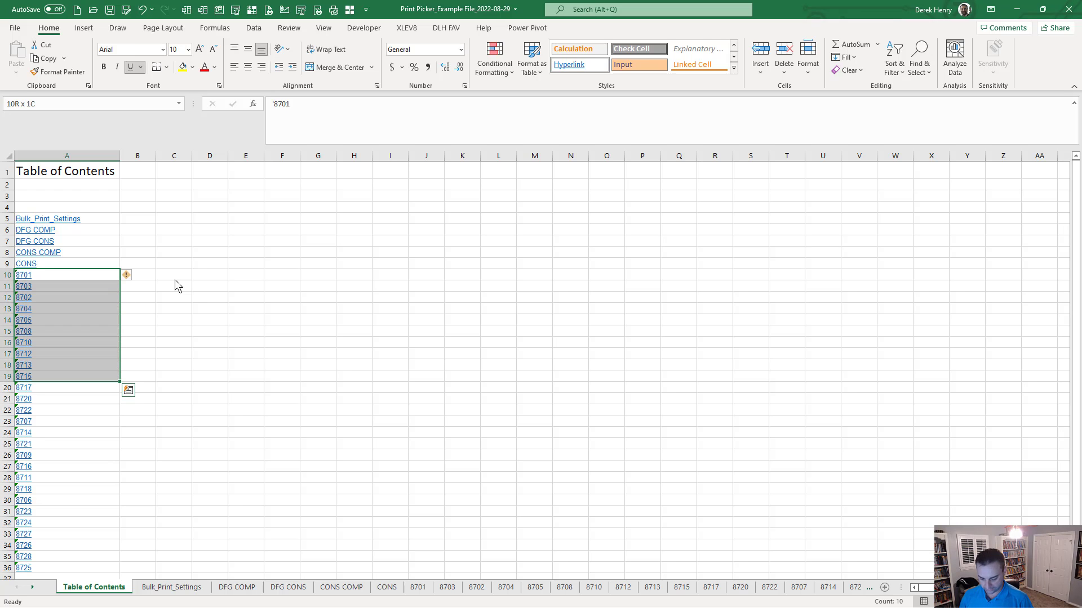
key("ctrl+shift+p")
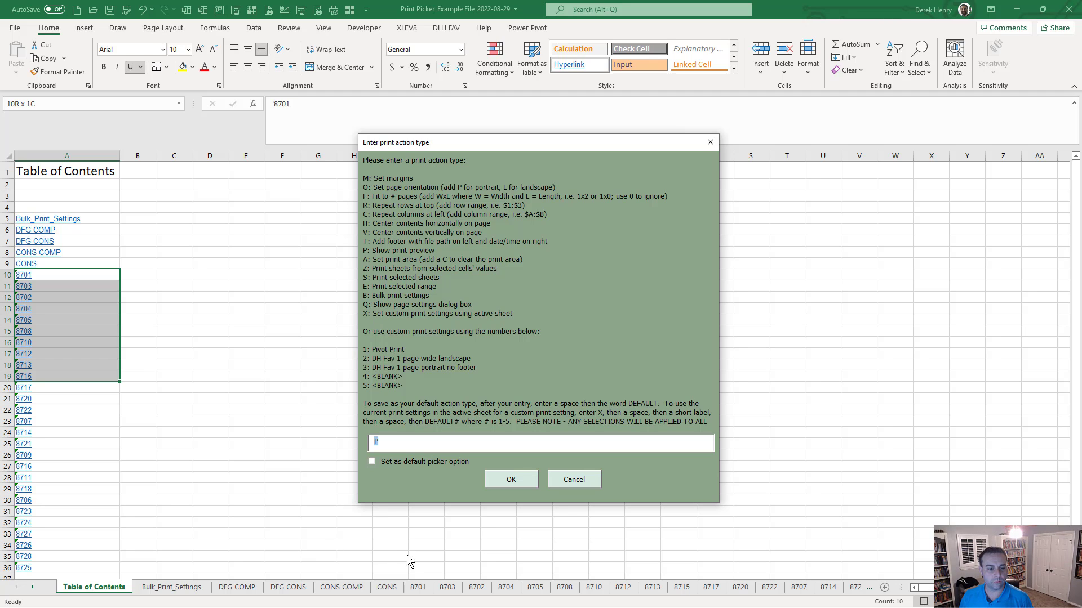
key("Return")
Step: Select the range C9:K23 on sheet 8701 and review the print action list for printing a selected range
left_click(417, 588)
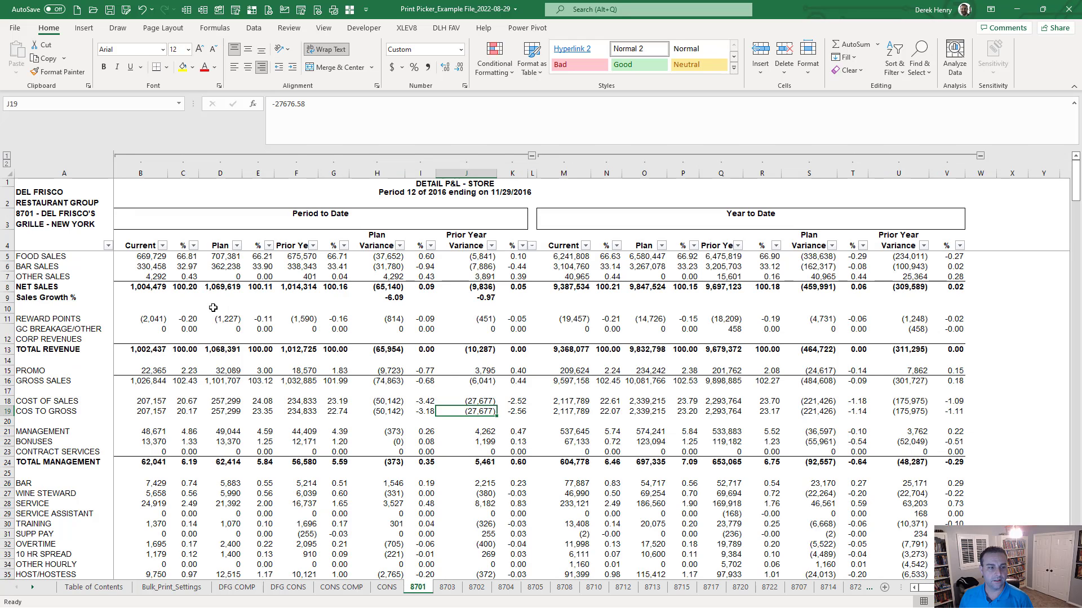
left_click_drag(183, 297, 521, 454)
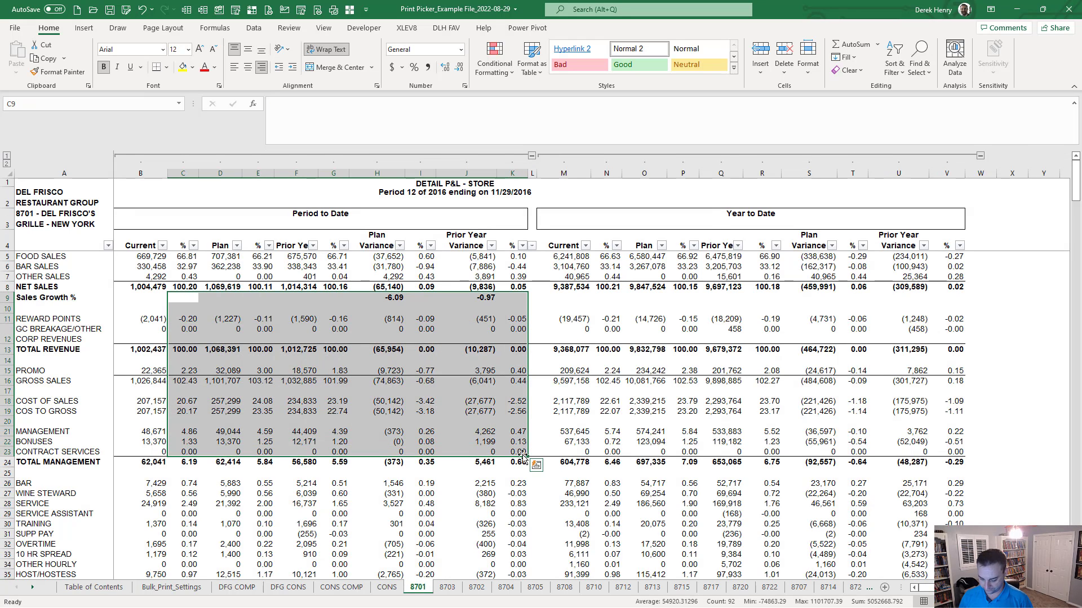
key("ctrl+shift+p")
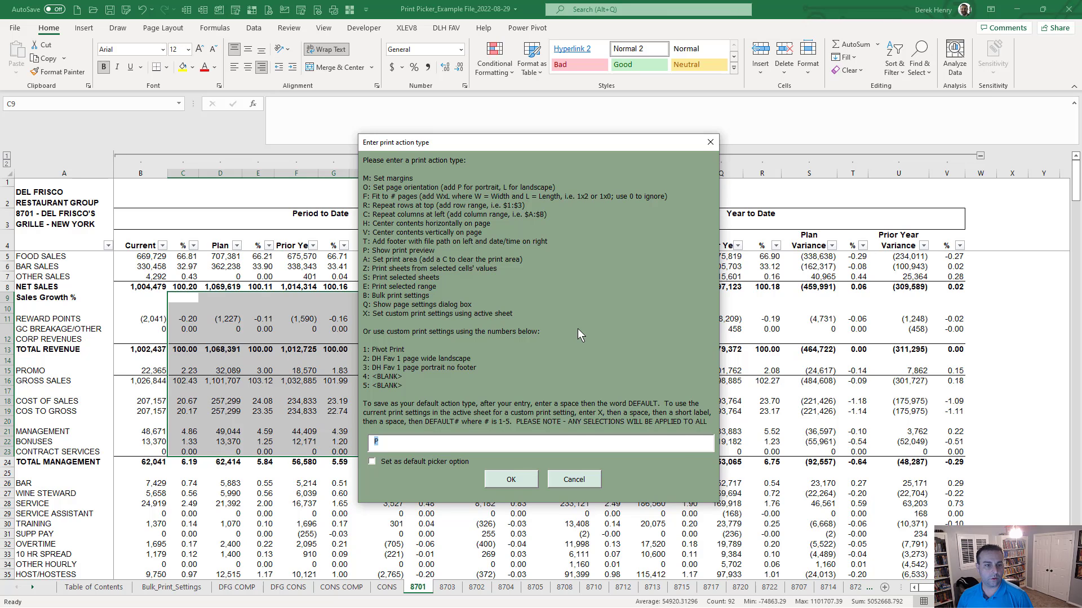
key("Escape")
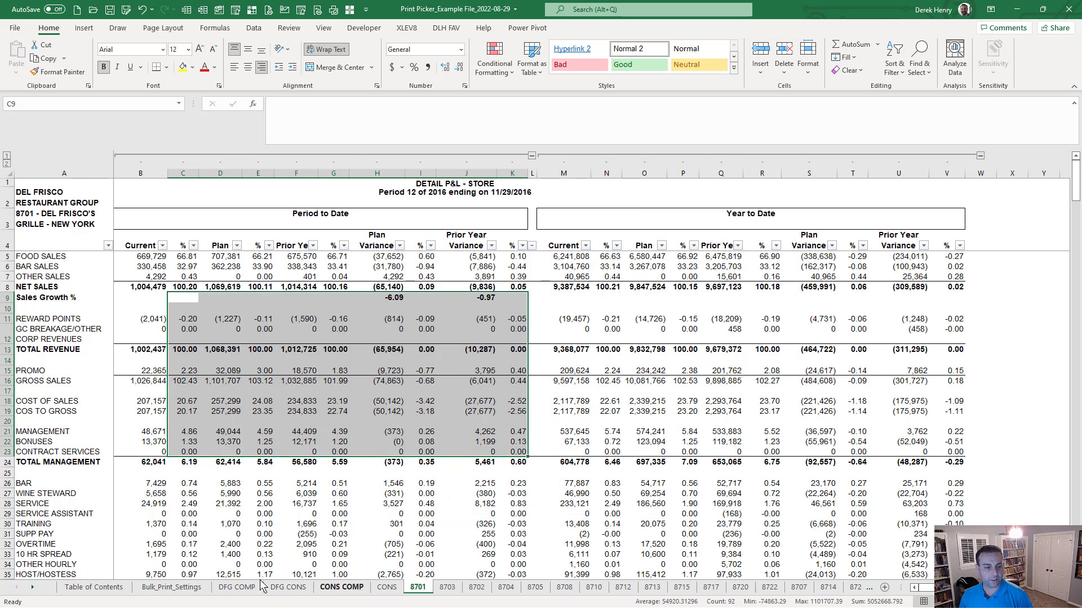
Step: Select the sheet-name cells A2:A33 on the Bulk_Print_Settings sheet and review the print action list
left_click(186, 588)
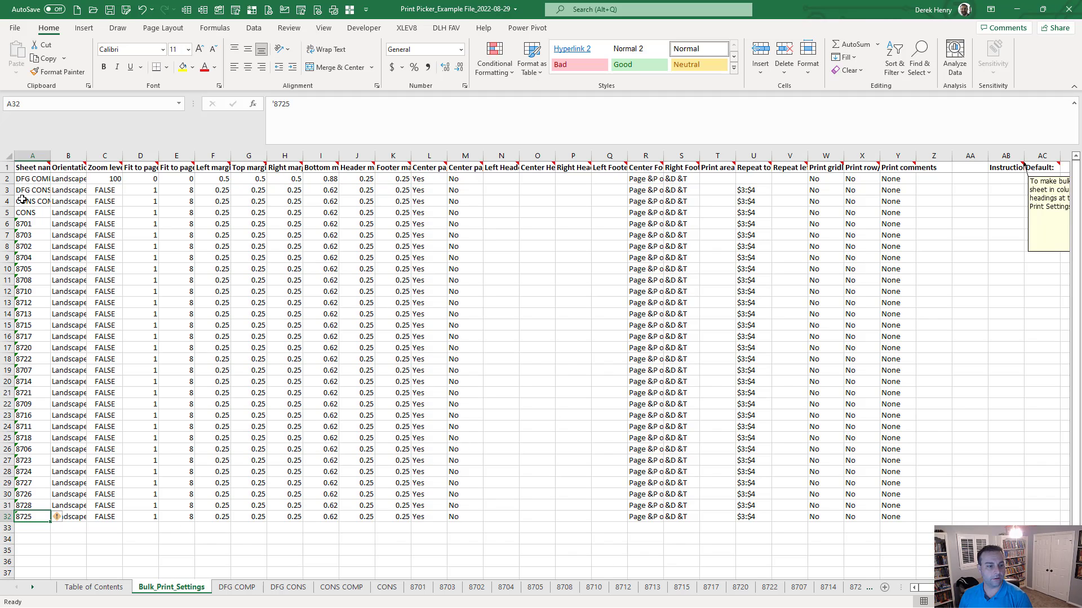
left_click_drag(26, 180, 11, 528)
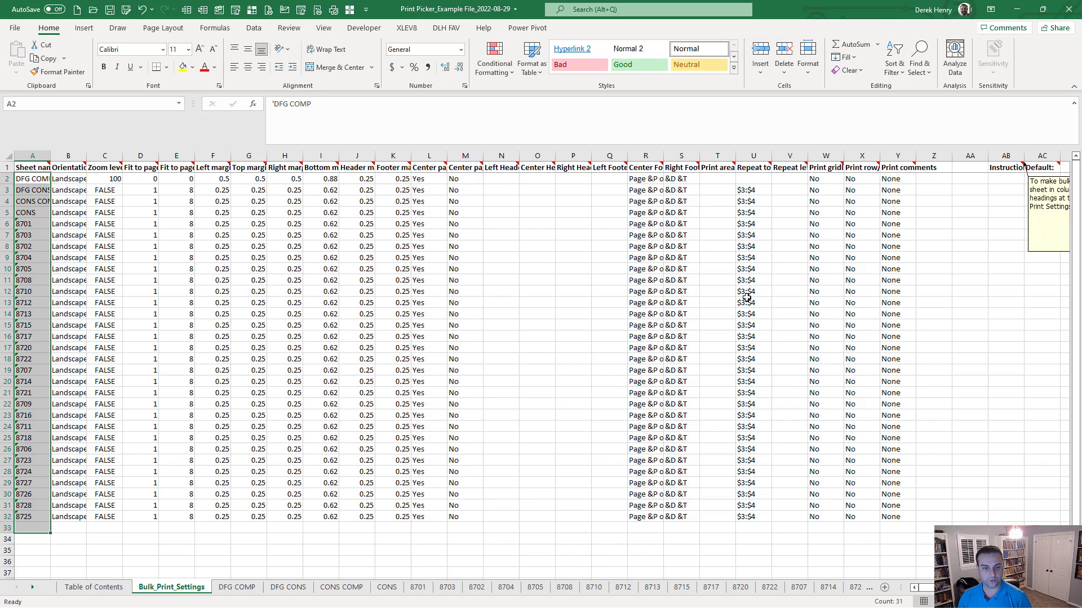
key("ctrl+shift+p")
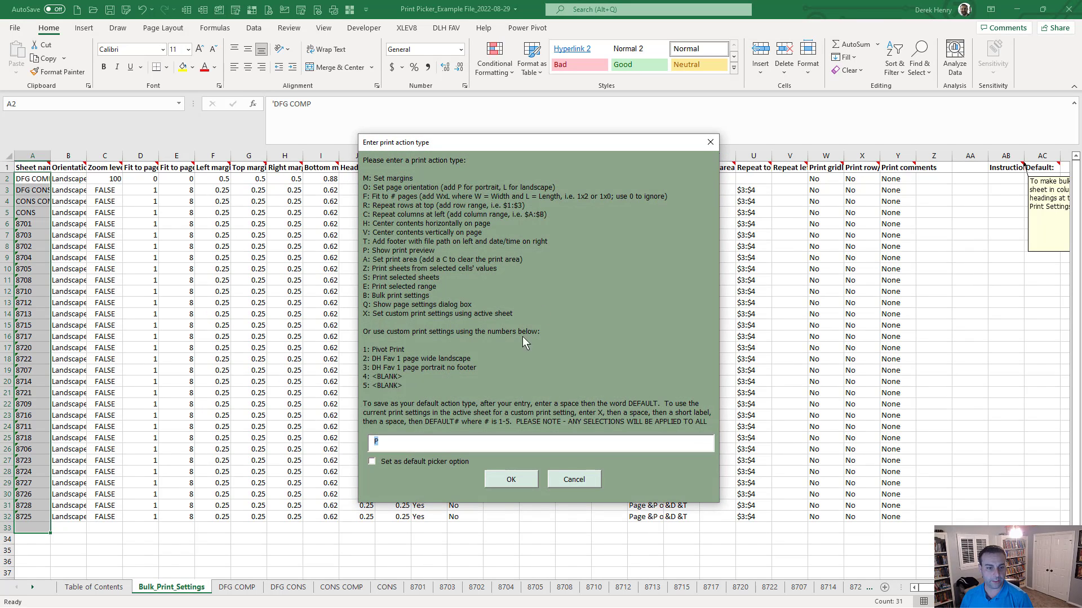
key("Escape")
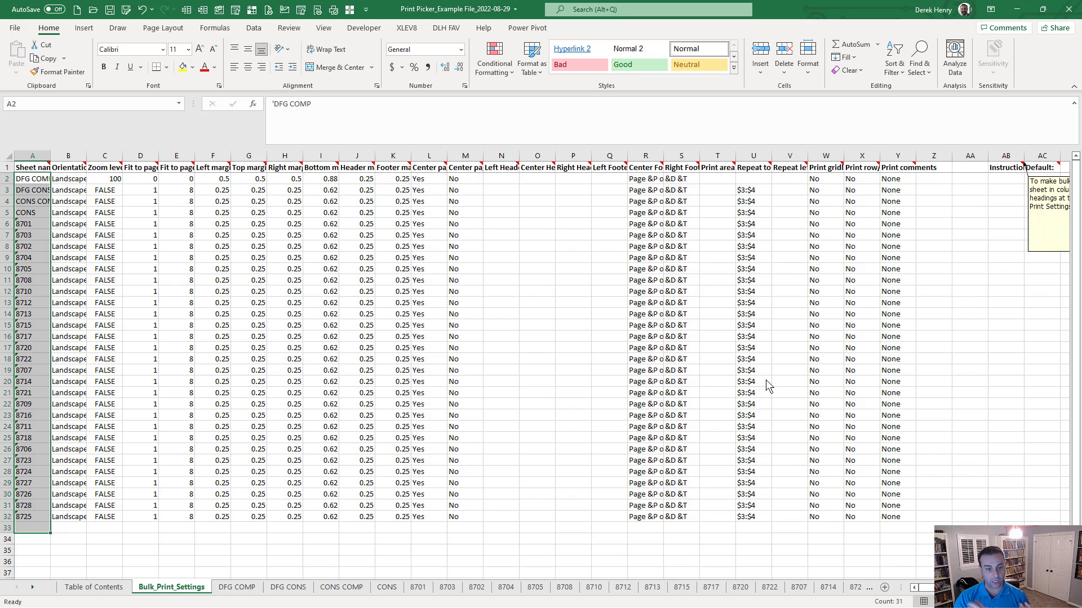
Step: Read the instructions and the comment on the Default heading in column AC of the Bulk_Print_Settings sheet
scroll(766, 380, "right", 4)
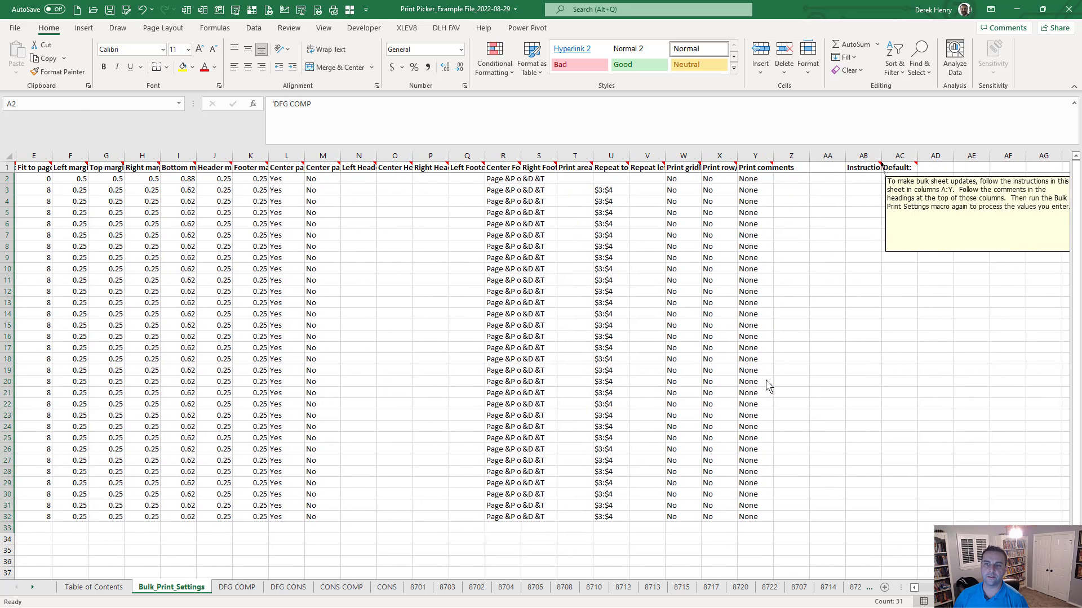
mouse_move(892, 166)
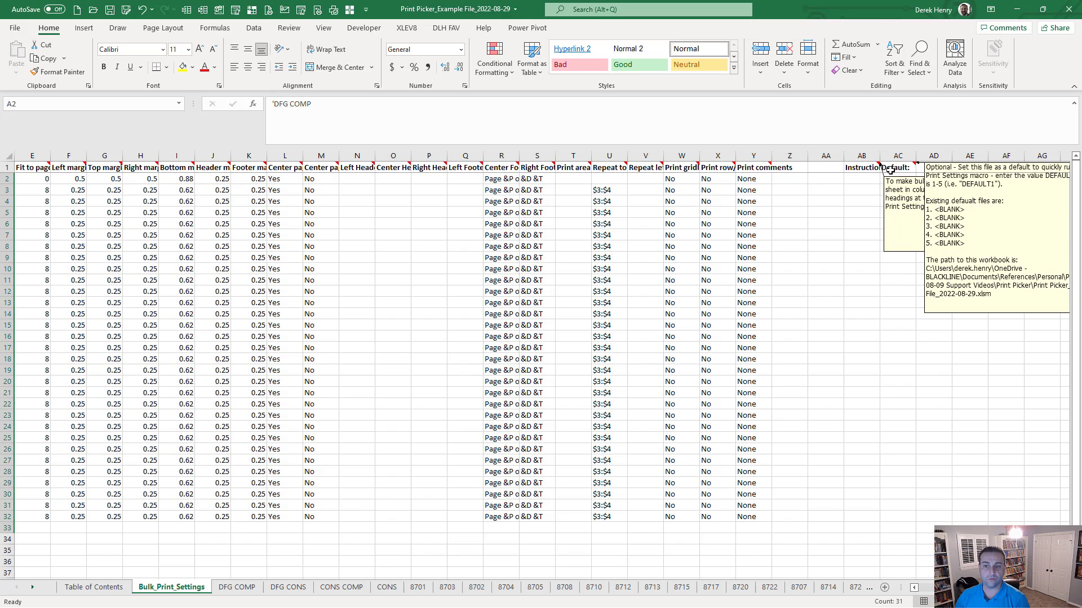
scroll(816, 501, "left", 3)
scroll(815, 501, "left", 1)
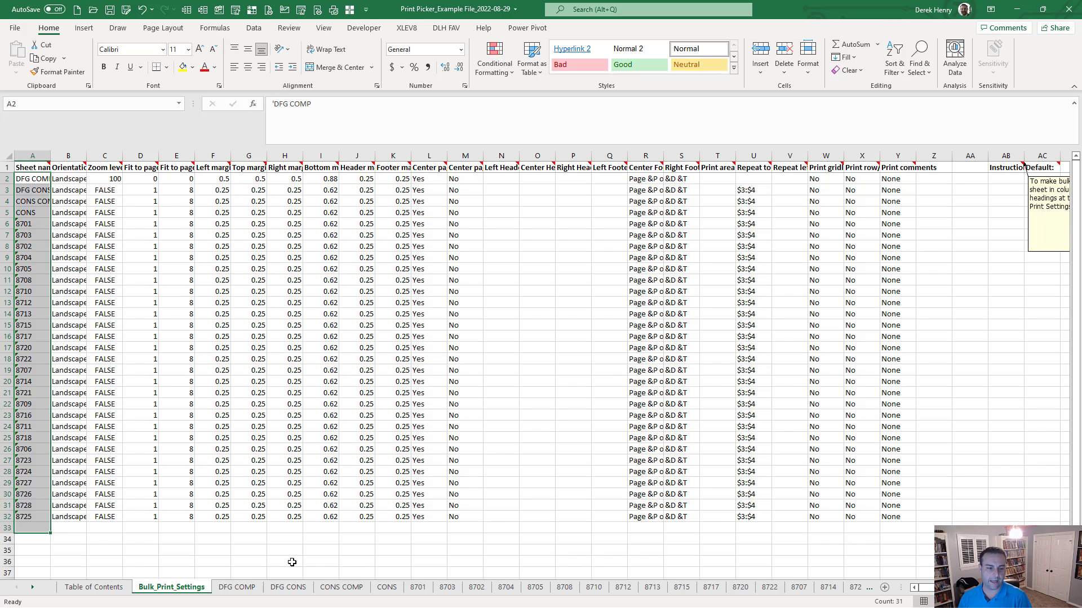
Step: Show the Page Setup dialog with print action Q, inspect its page options and cancel it
left_click(509, 431)
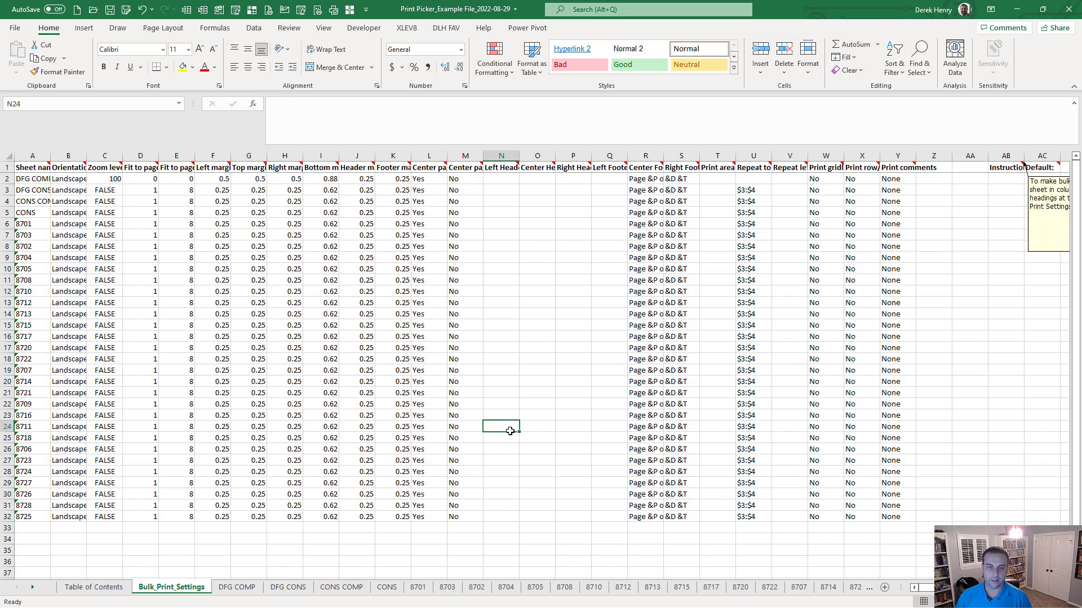
key("ctrl+shift+p")
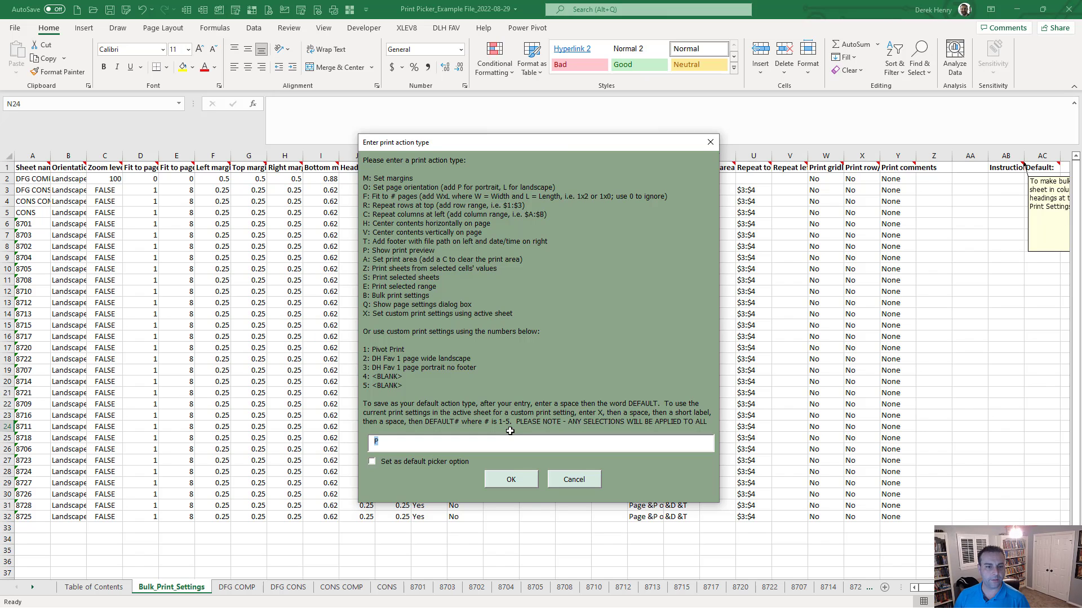
type("q")
key("Return")
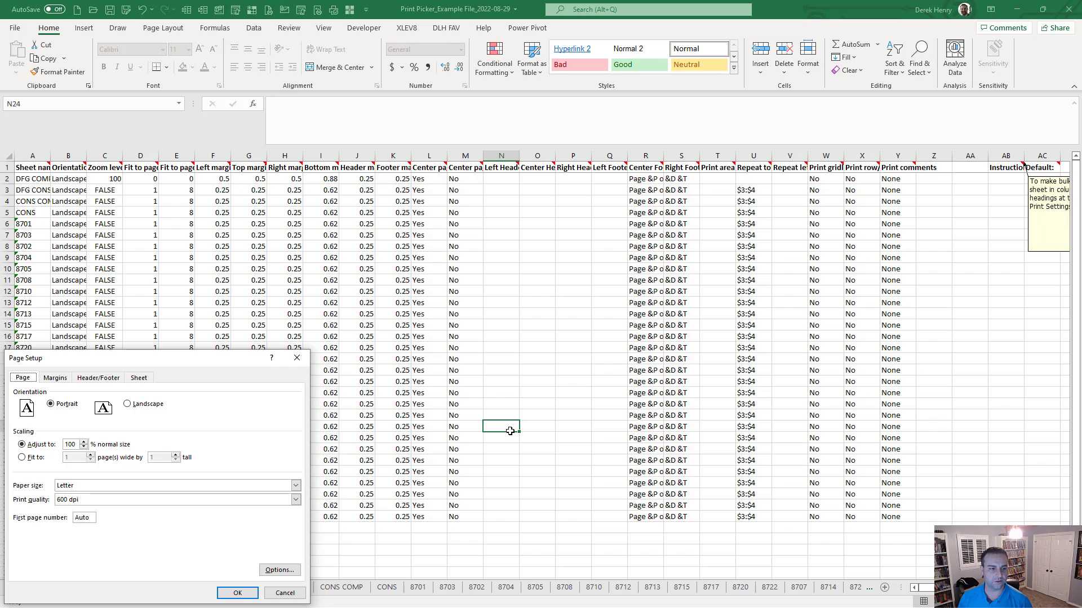
left_click_drag(239, 356, 611, 296)
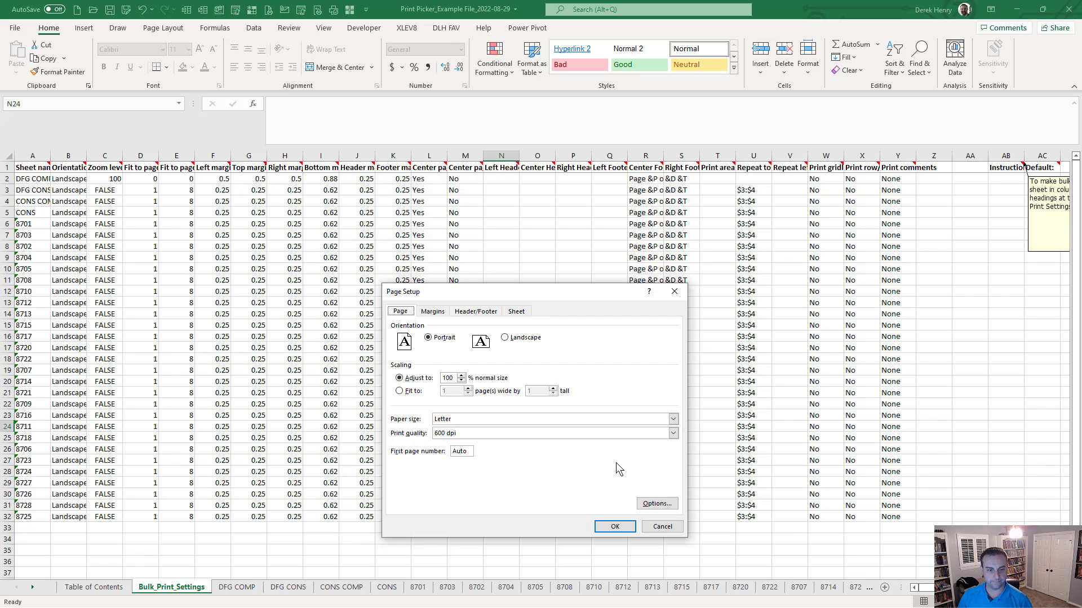
left_click(660, 527)
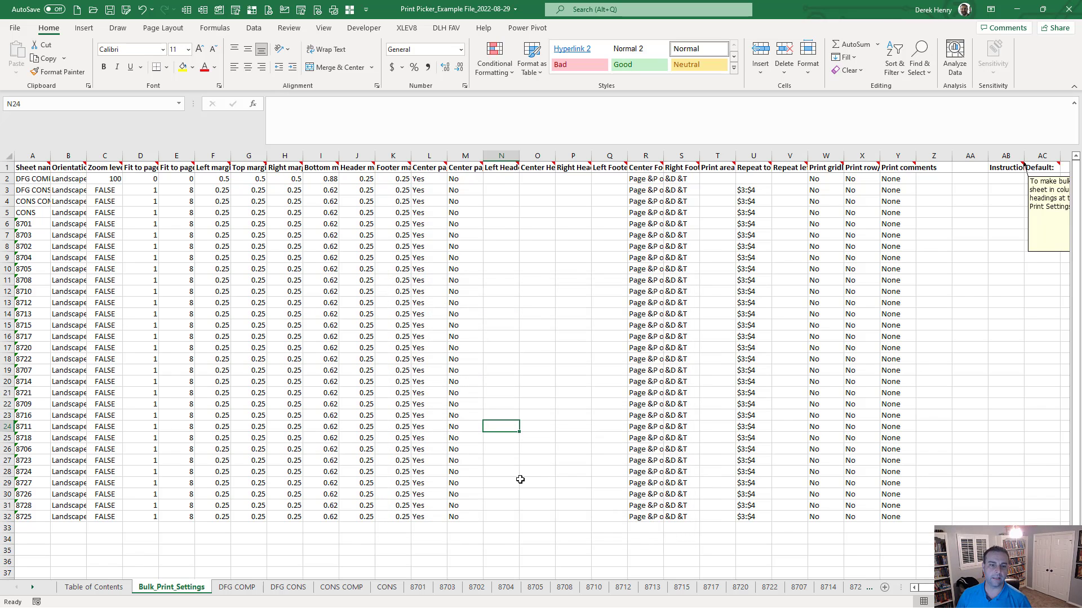
Step: Try to save the active sheet's print settings as custom setting 4 using print action X Print Demo DEFAULT4
key("ctrl+shift+p")
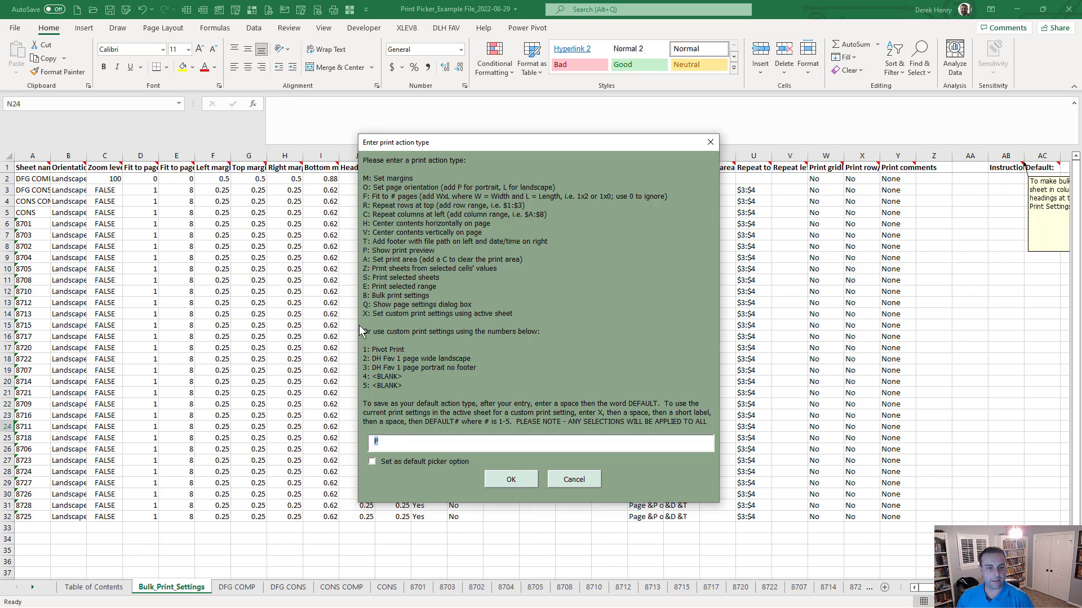
type("X")
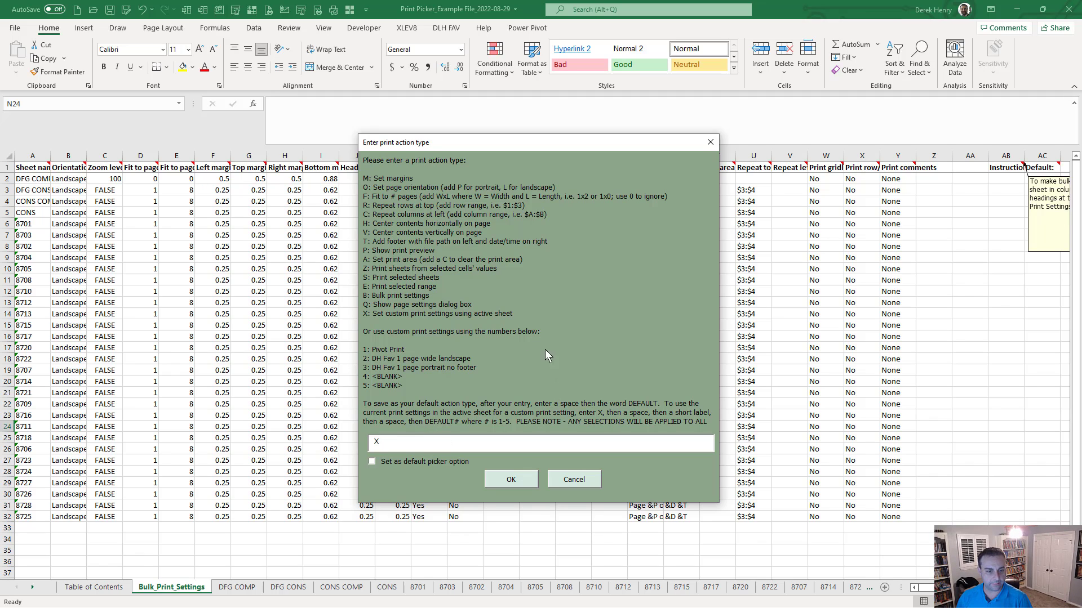
type(" Pri")
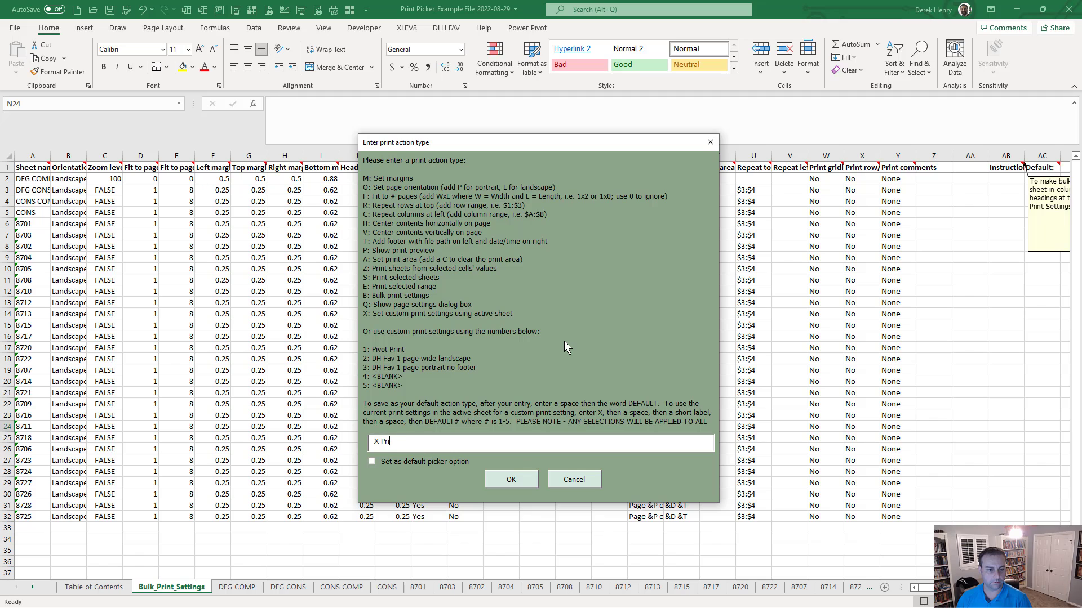
type("nt Demo")
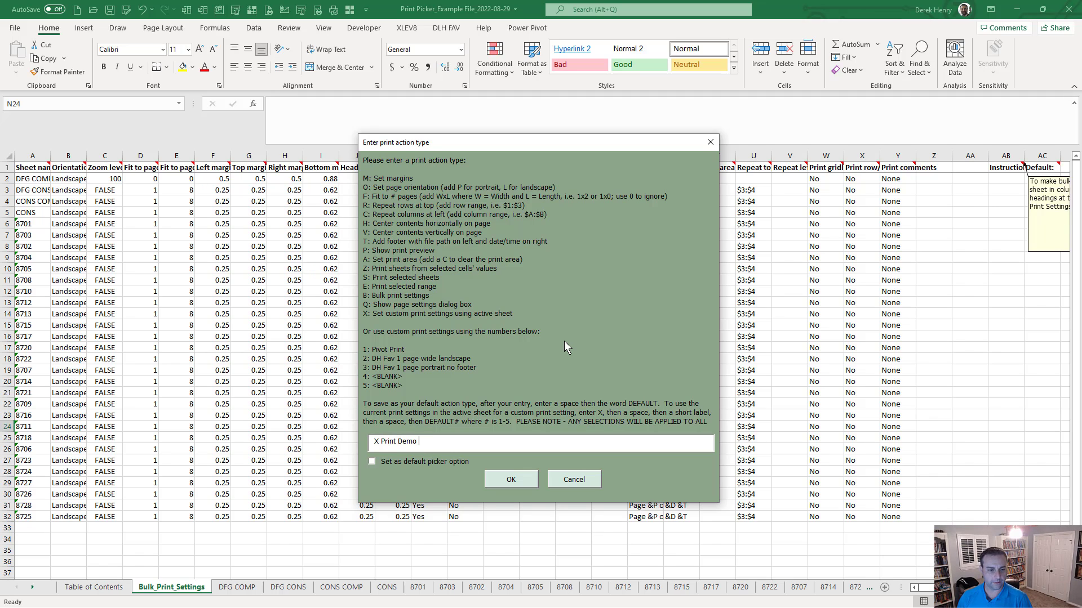
type(" DE")
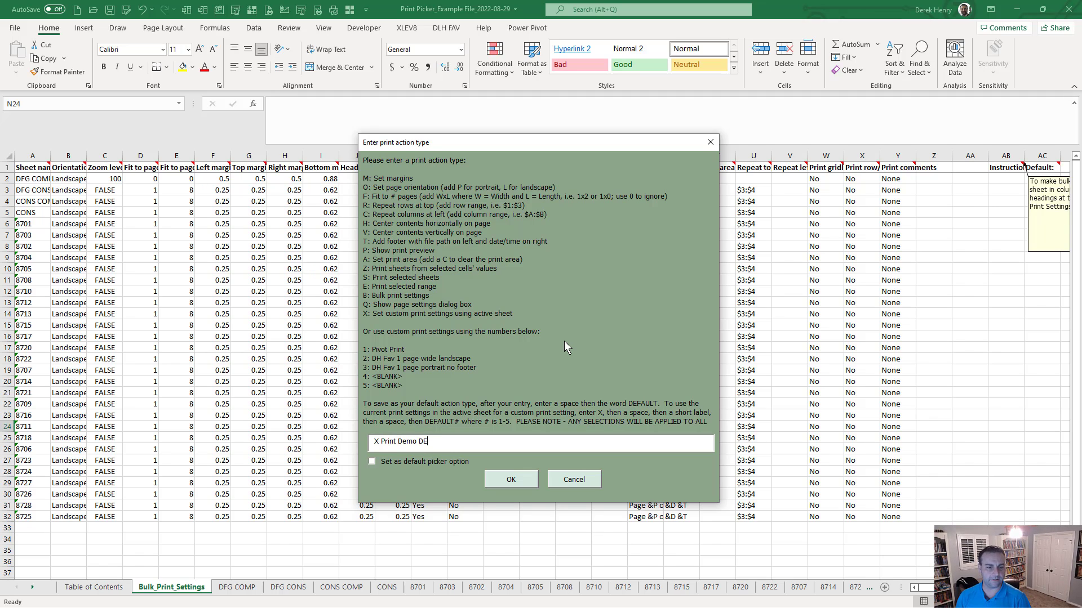
type("FAULT4")
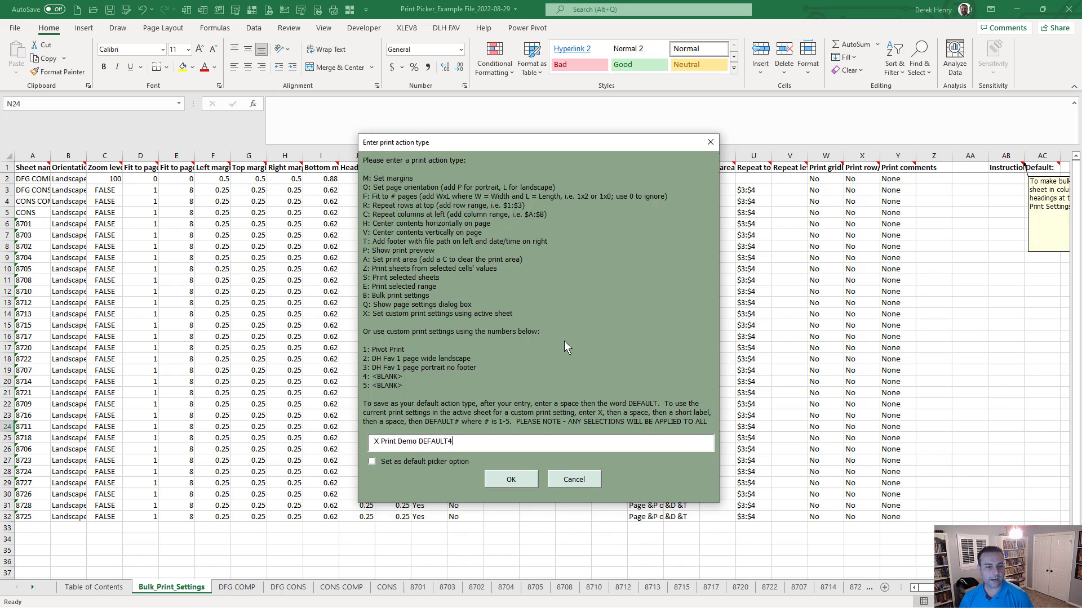
key("Return")
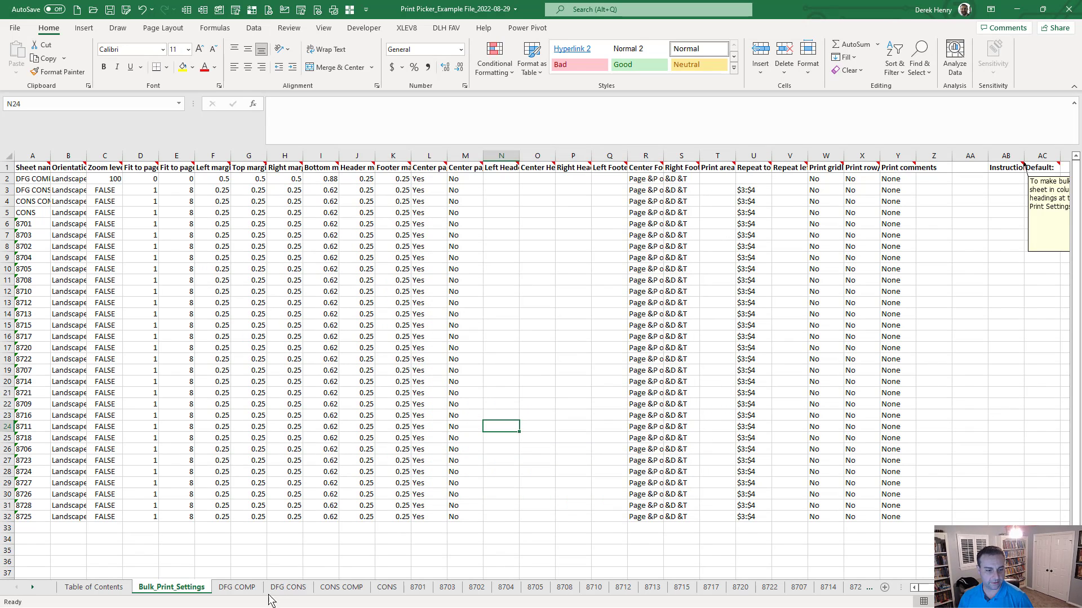
Step: Update the DFG COMP sheet's print settings through the print action prompt and preview the printout with print action P
left_click(237, 587)
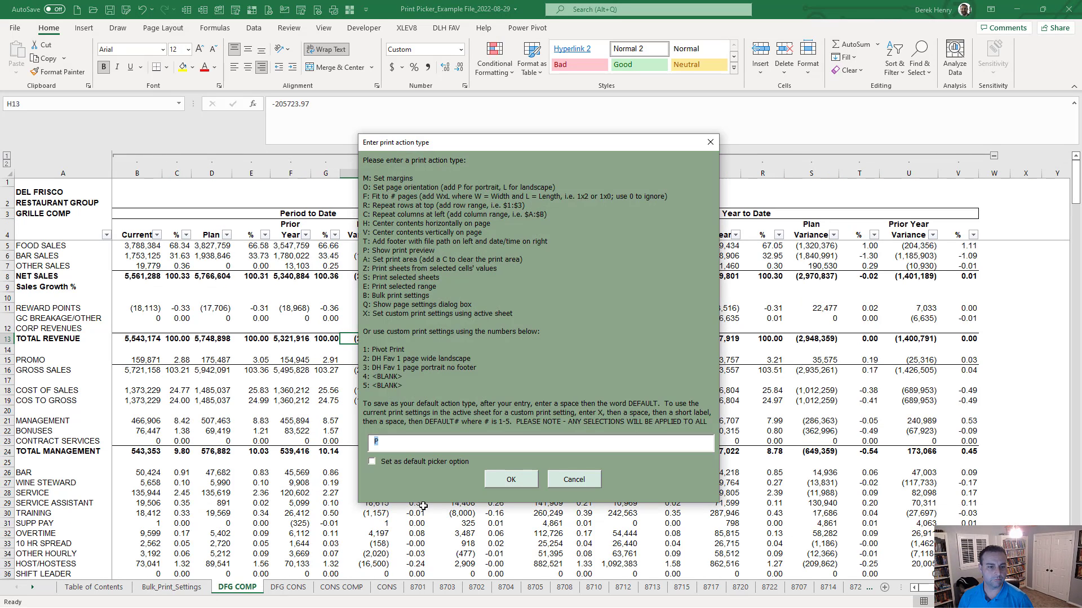
key("Return")
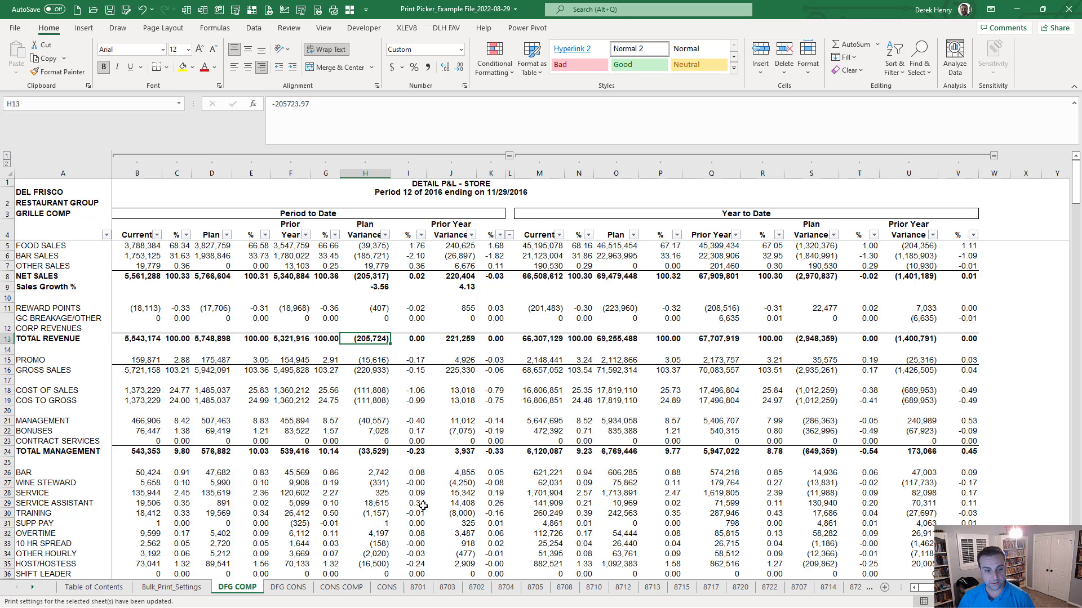
key("ctrl+shift+p")
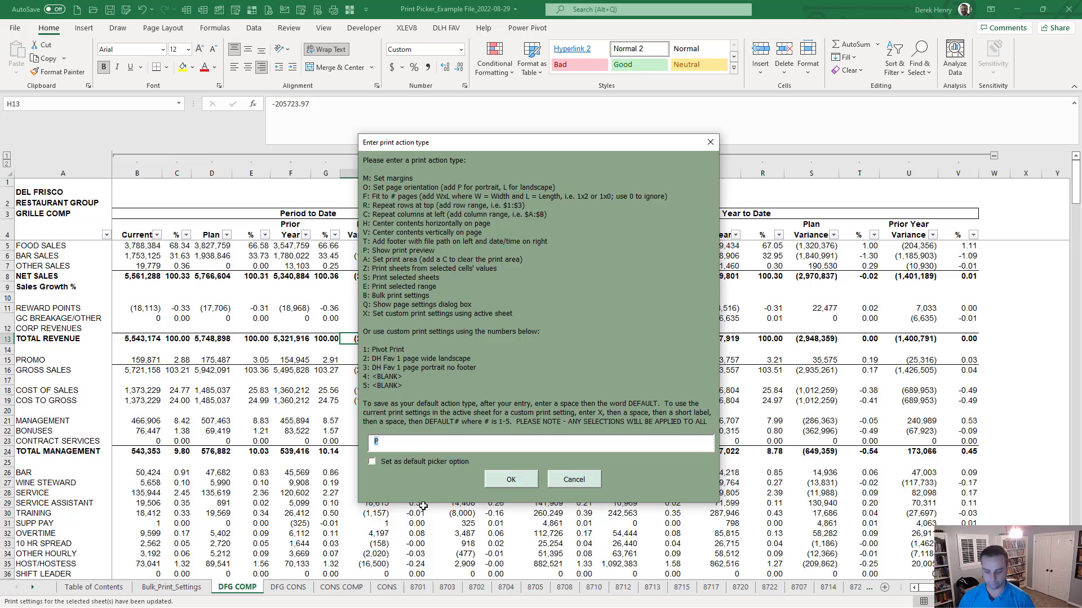
key("Return")
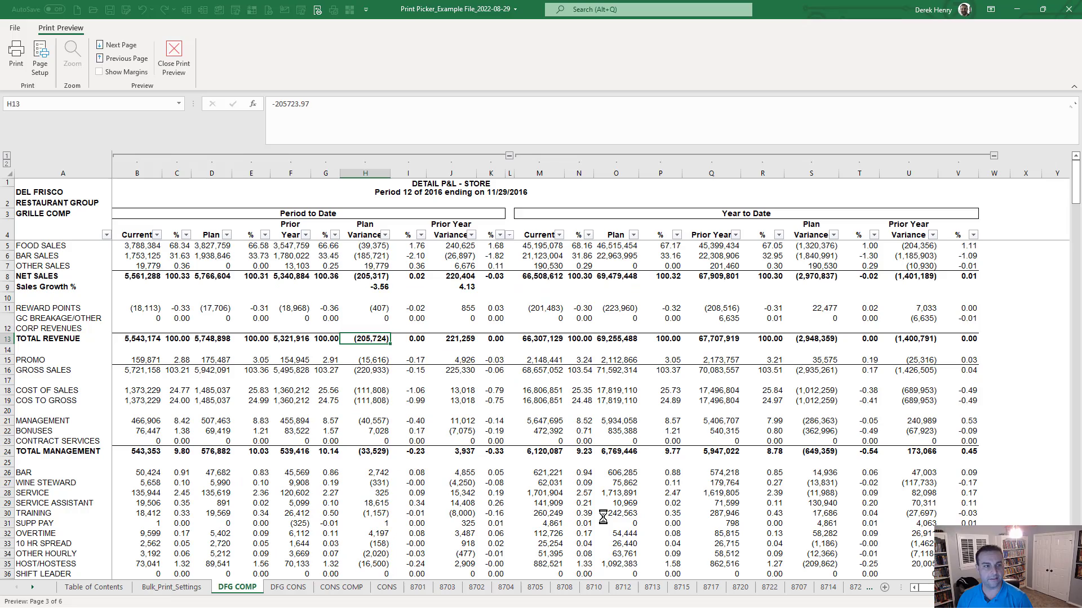
left_click(445, 421)
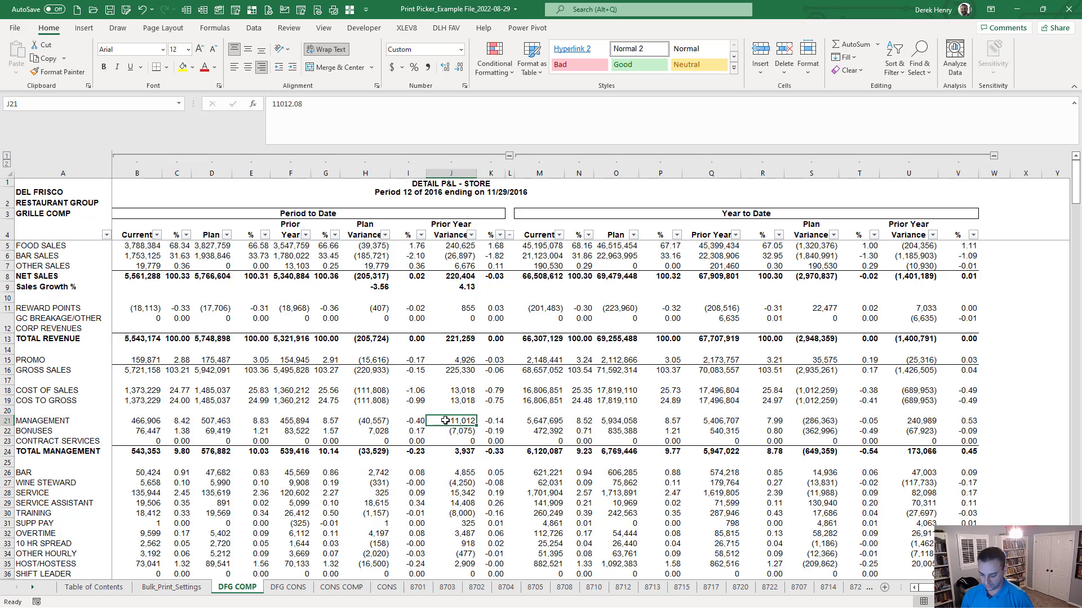
key("ctrl+shift+p")
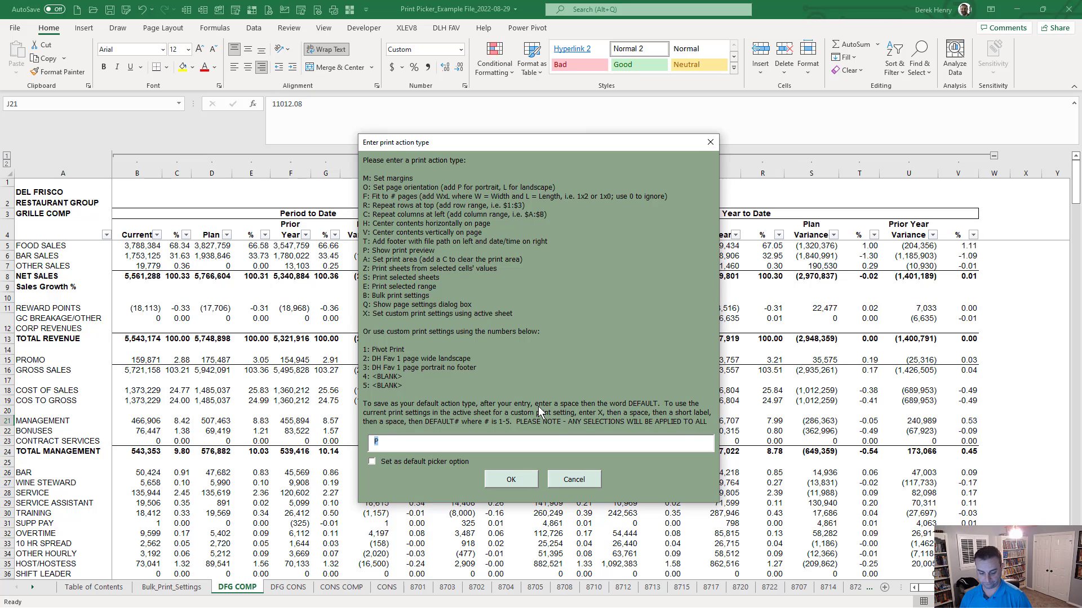
key("Return")
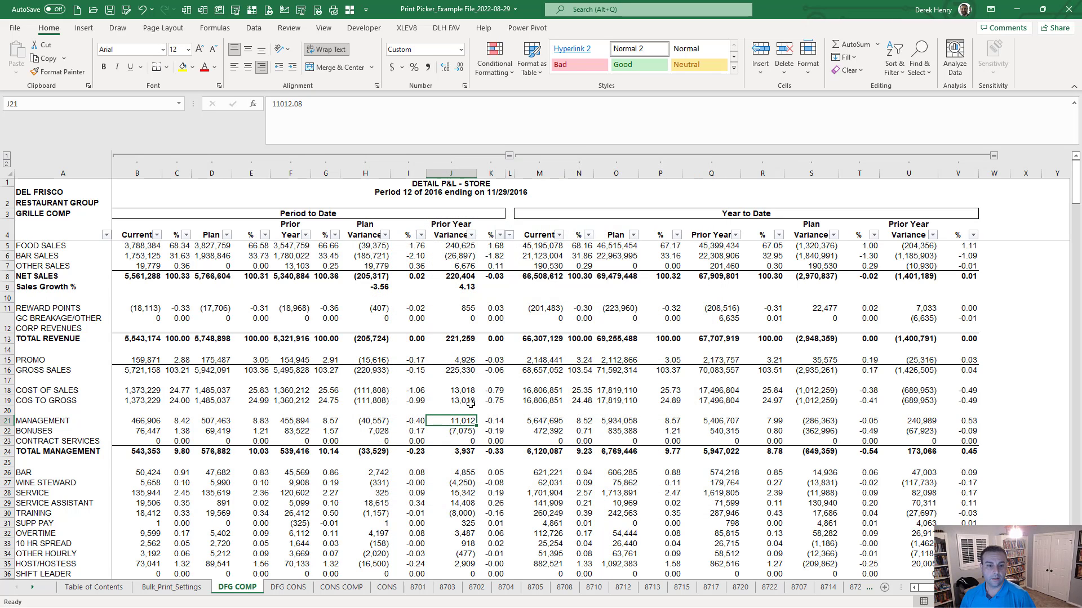